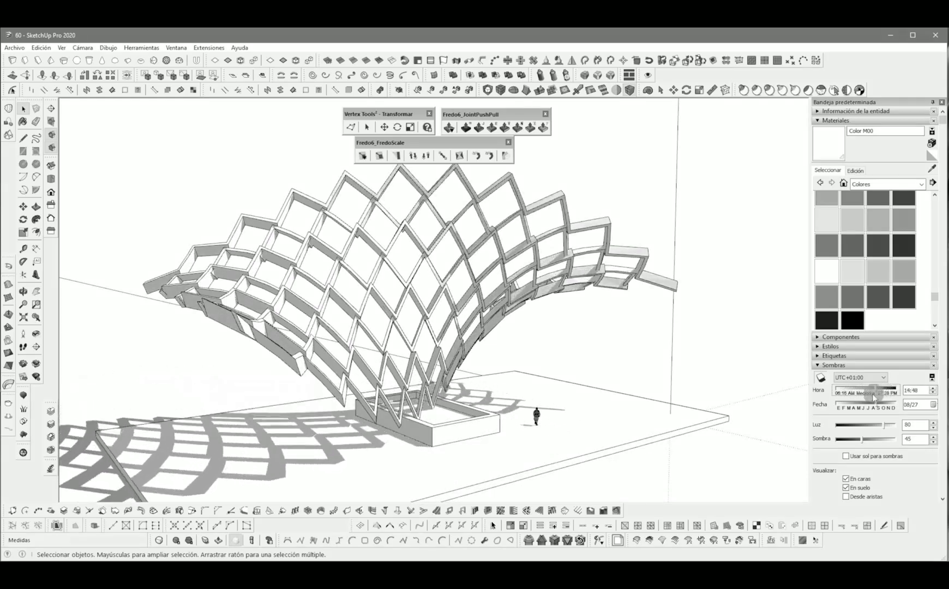
Step: Draw a ground rectangle about 3.21 m by 11.99 m from the origin, with its long side along the green axis
{"action": "middle_click_drag", "start_coordinate": [425, 381], "coordinate": [472, 285]}
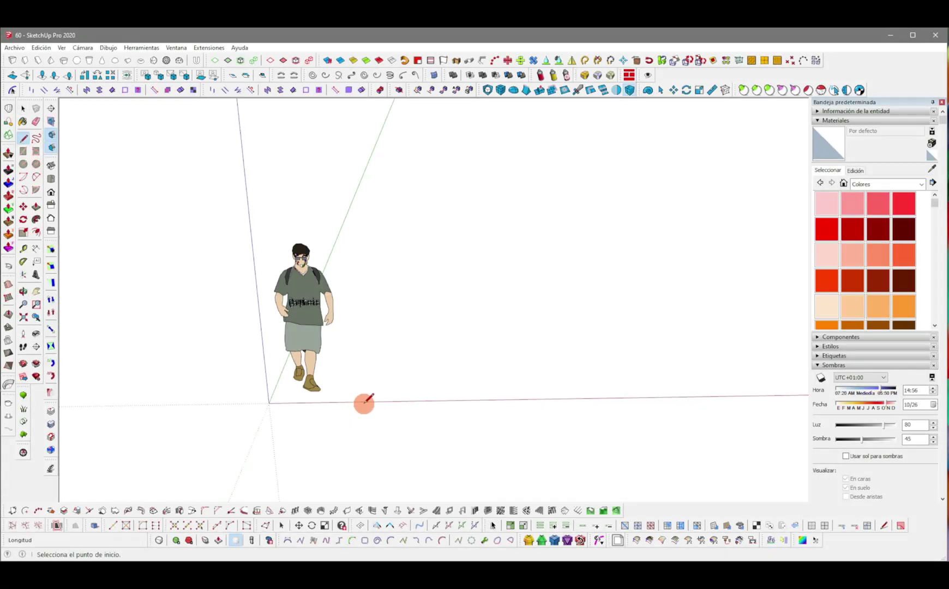
{"action": "middle_click_drag", "start_coordinate": [387, 284], "coordinate": [172, 339]}
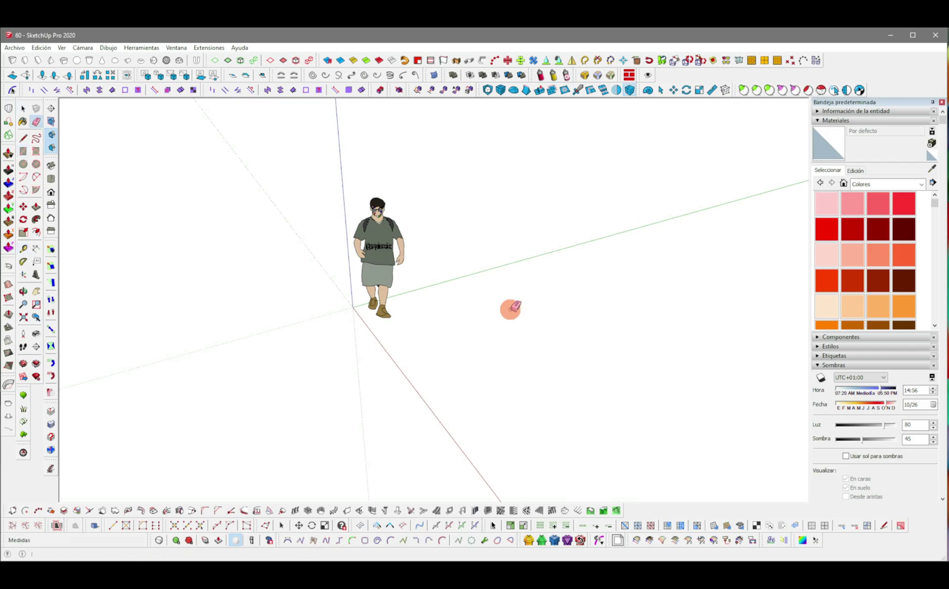
{"action": "left_click", "coordinate": [355, 311]}
{"action": "scroll", "coordinate": [592, 362], "scroll_direction": "down", "scroll_amount": 2}
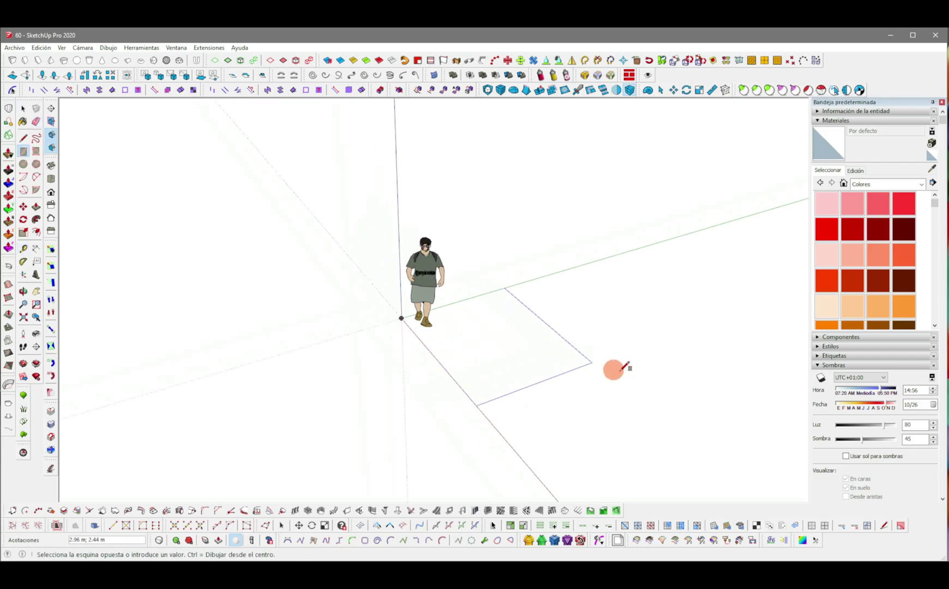
{"action": "middle_click_drag", "start_coordinate": [664, 372], "coordinate": [446, 367], "text": "shift"}
{"action": "left_click", "coordinate": [771, 245]}
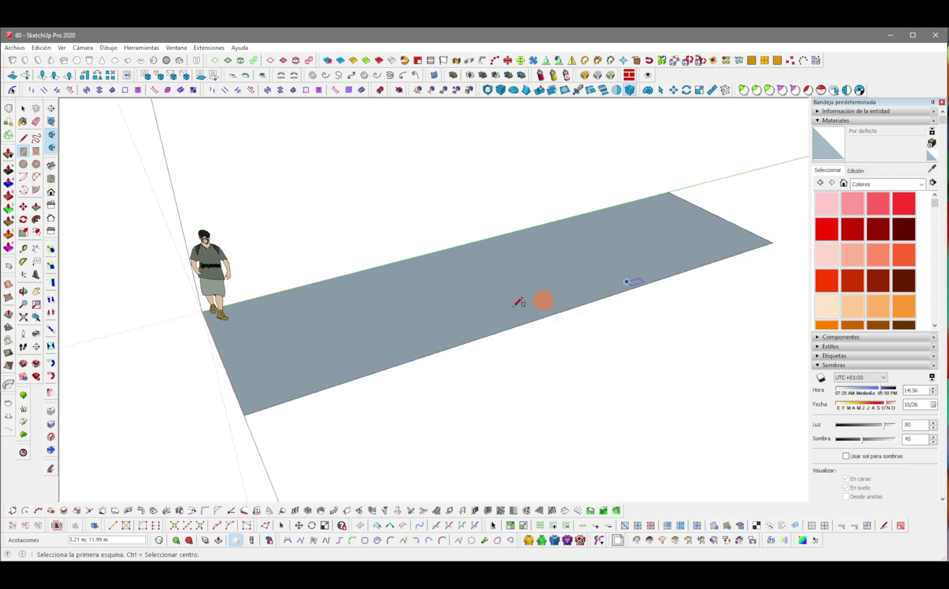
Step: Build a V of two diagonal lines across the rectangle, starting at the origin and returning to its green-axis edge
{"action": "middle_click_drag", "start_coordinate": [600, 285], "coordinate": [369, 362]}
{"action": "scroll", "coordinate": [334, 366], "scroll_direction": "up", "scroll_amount": 3}
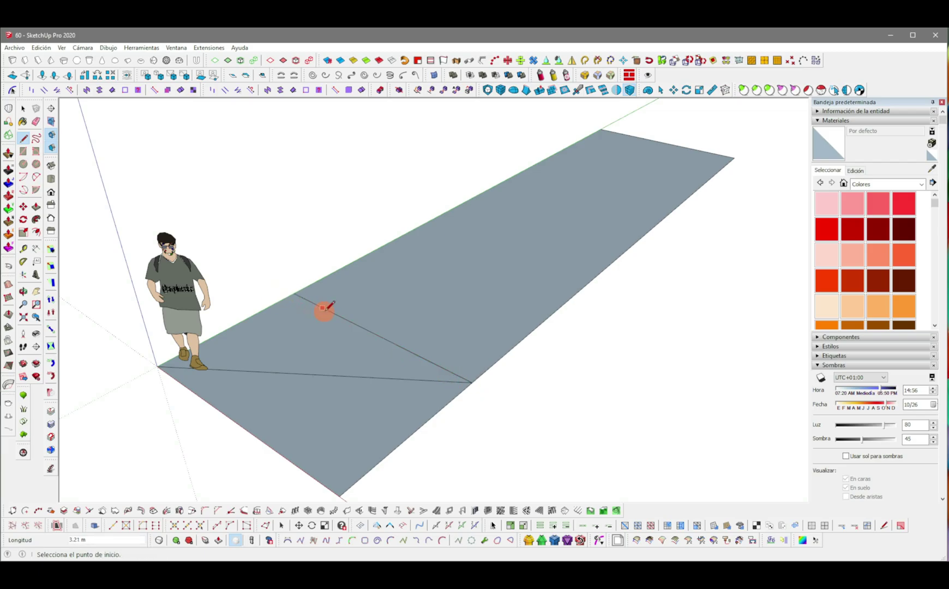
{"action": "key", "text": "m"}
{"action": "key", "text": "ctrl"}
{"action": "left_click", "coordinate": [158, 366]}
{"action": "left_click", "coordinate": [296, 293]}
{"action": "key", "text": "l"}
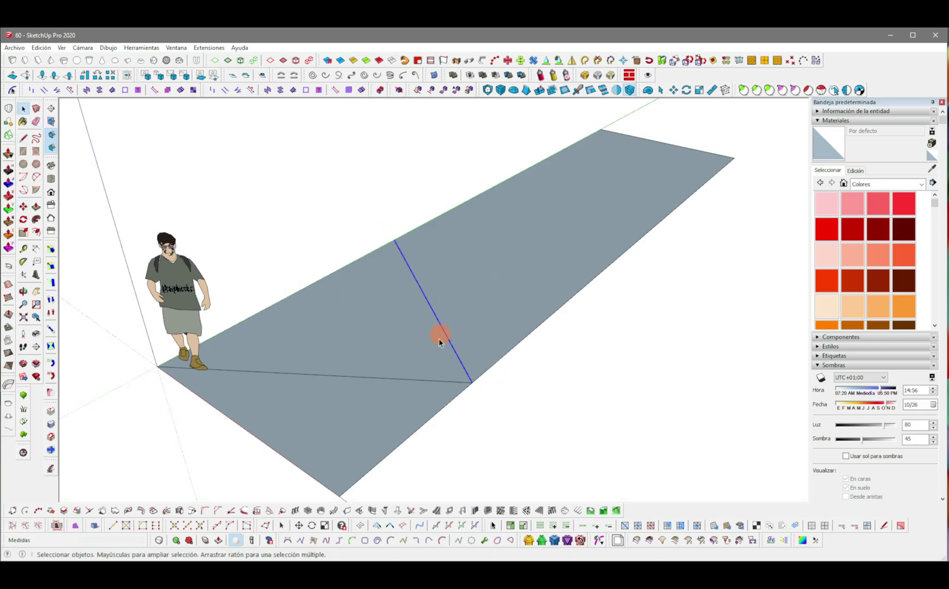
Step: Copy the V repeatedly end to end along the green axis to form a continuous zigzag
{"action": "key", "text": "m"}
{"action": "key", "text": "ctrl"}
{"action": "left_click", "coordinate": [157, 367]}
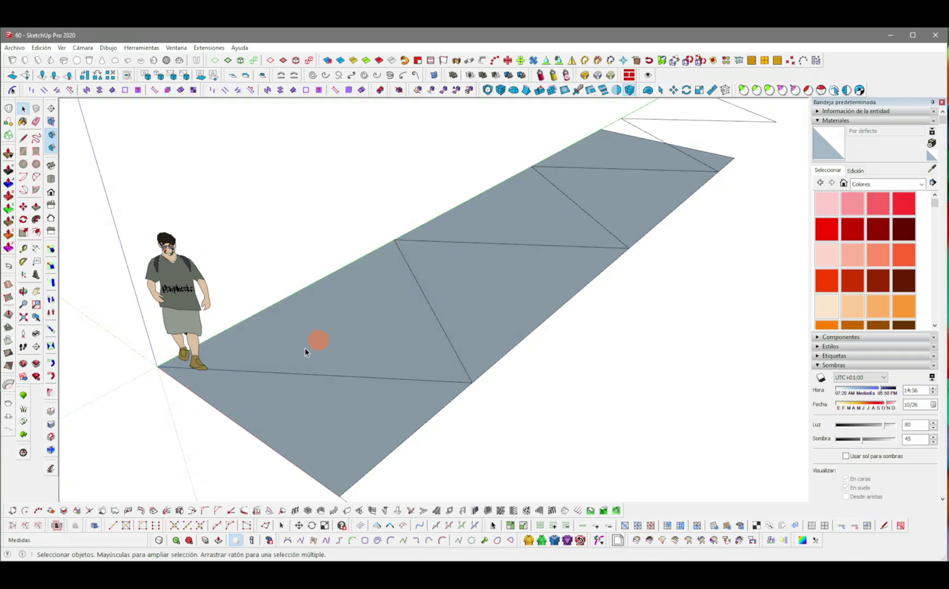
Step: Delete the rectangle's faces and border edges, keeping only the zigzag lines
{"action": "key", "text": "Delete"}
{"action": "left_click_drag", "start_coordinate": [319, 410], "coordinate": [273, 491]}
{"action": "key", "text": "Delete"}
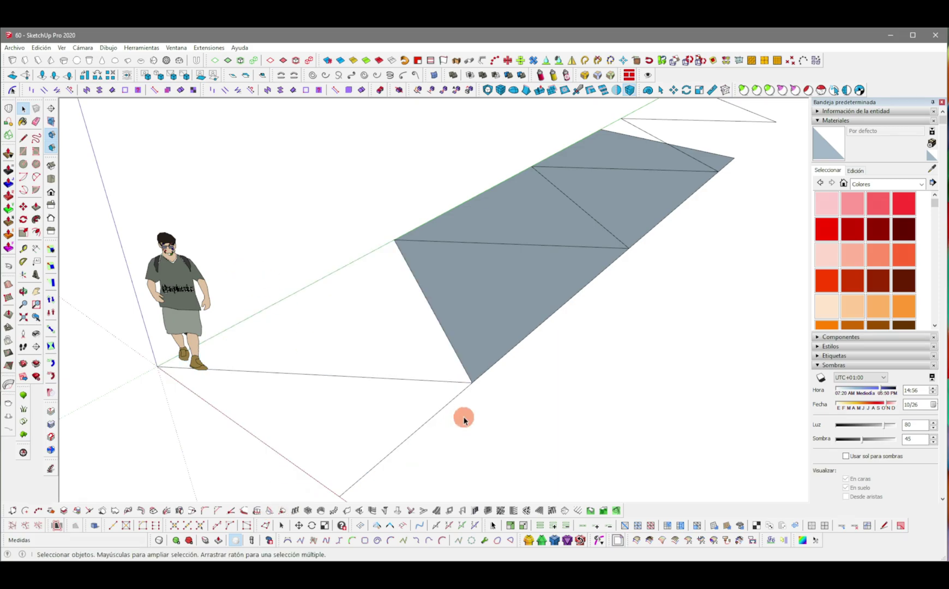
{"action": "key", "text": "ctrl+z"}
{"action": "key", "text": "ctrl+z"}
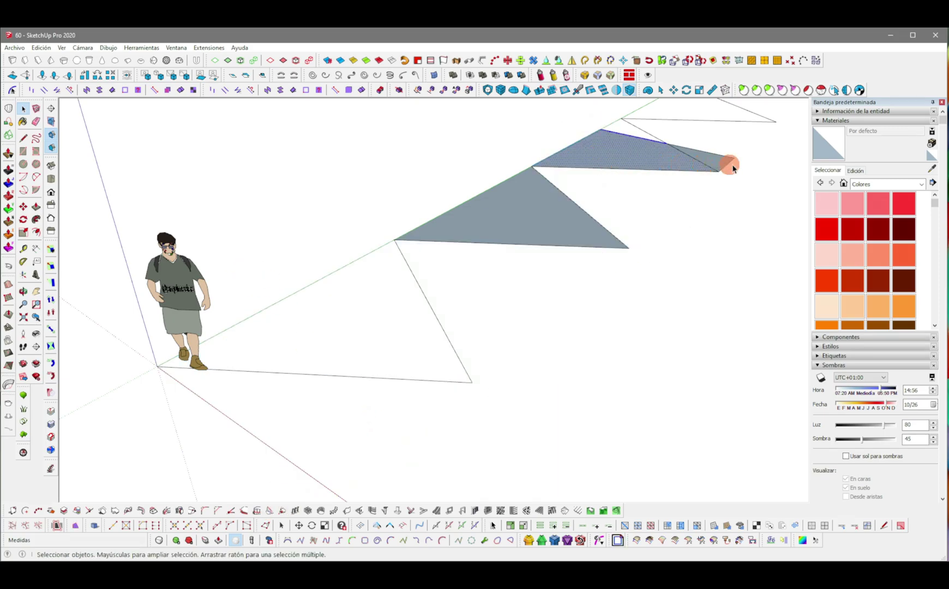
{"action": "key", "text": "ctrl+z"}
{"action": "key", "text": "ctrl+z"}
Step: Select all the connected zigzag lines and make them a group
{"action": "middle_click_drag", "start_coordinate": [467, 206], "coordinate": [493, 361]}
{"action": "triple_click", "coordinate": [494, 361]}
{"action": "right_click", "coordinate": [493, 361]}
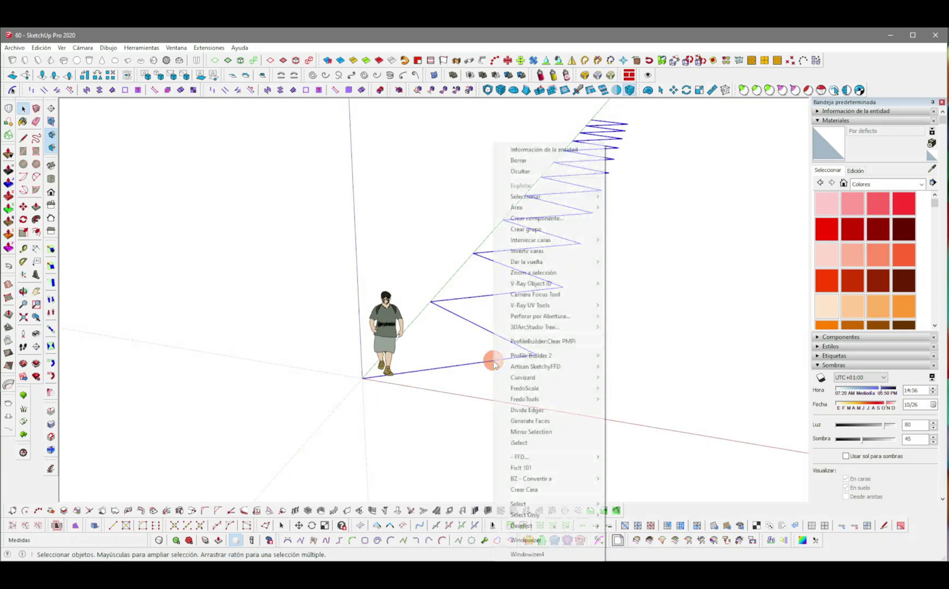
{"action": "left_click", "coordinate": [534, 230]}
Step: Copy the zigzag group about 3.74 m along the red axis and flip the copy to mirror the original
{"action": "middle_click_drag", "start_coordinate": [525, 301], "coordinate": [455, 364]}
{"action": "key", "text": "m"}
{"action": "key", "text": "ctrl"}
{"action": "left_click", "coordinate": [405, 382]}
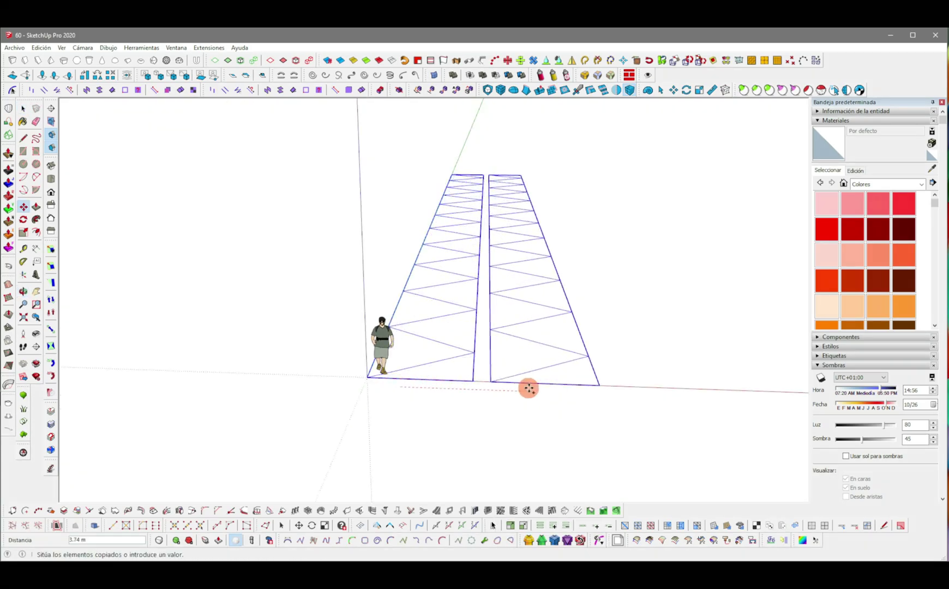
{"action": "left_click", "coordinate": [528, 388]}
{"action": "key", "text": "space"}
{"action": "right_click", "coordinate": [531, 380]}
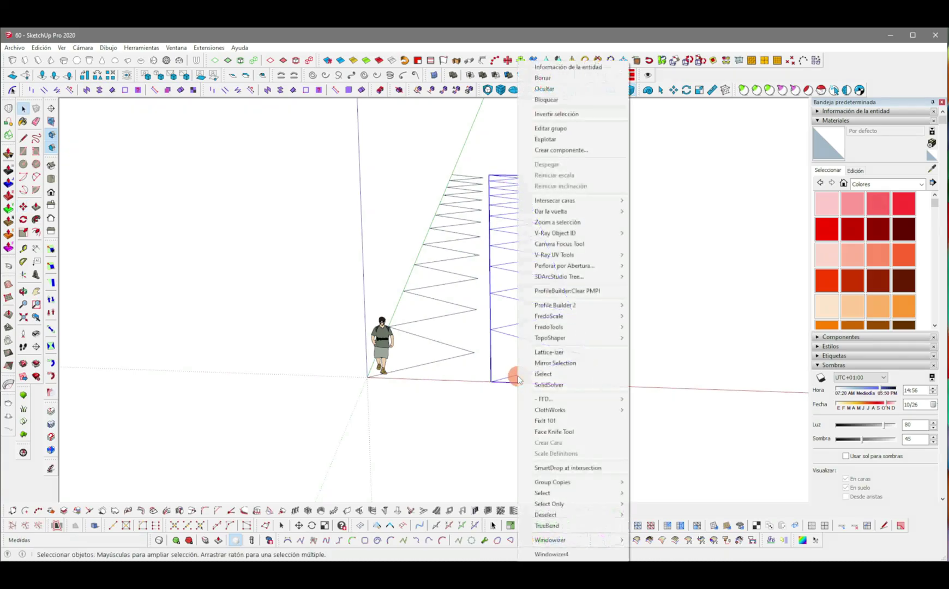
{"action": "mouse_move", "coordinate": [572, 211]}
{"action": "left_click", "coordinate": [650, 213]}
Step: Move the flipped zigzag so its inner points meet the points of the original zigzag
{"action": "scroll", "coordinate": [502, 359], "scroll_direction": "up", "scroll_amount": 3}
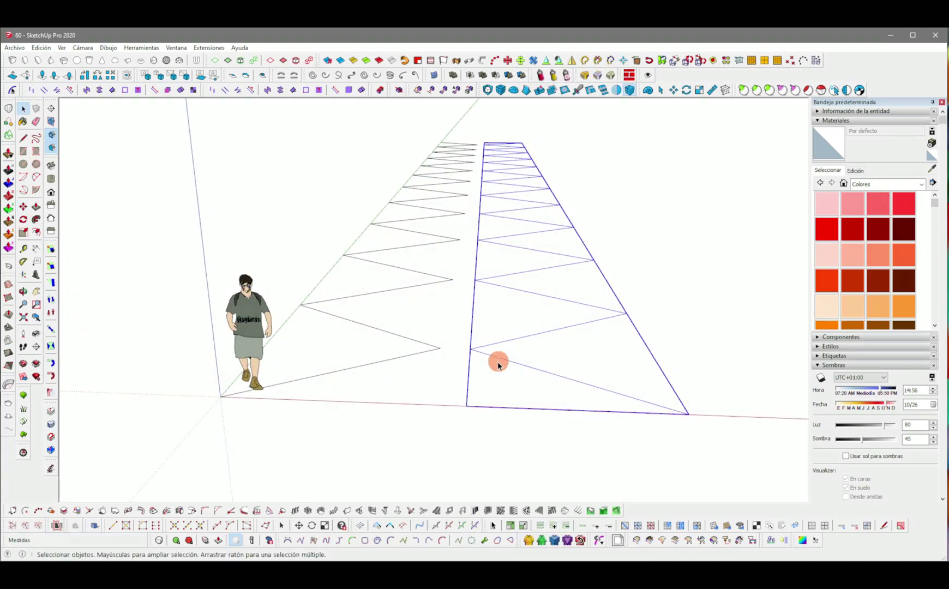
{"action": "key", "text": "m"}
{"action": "left_click", "coordinate": [469, 349]}
{"action": "left_click", "coordinate": [444, 350]}
{"action": "key", "text": "space"}
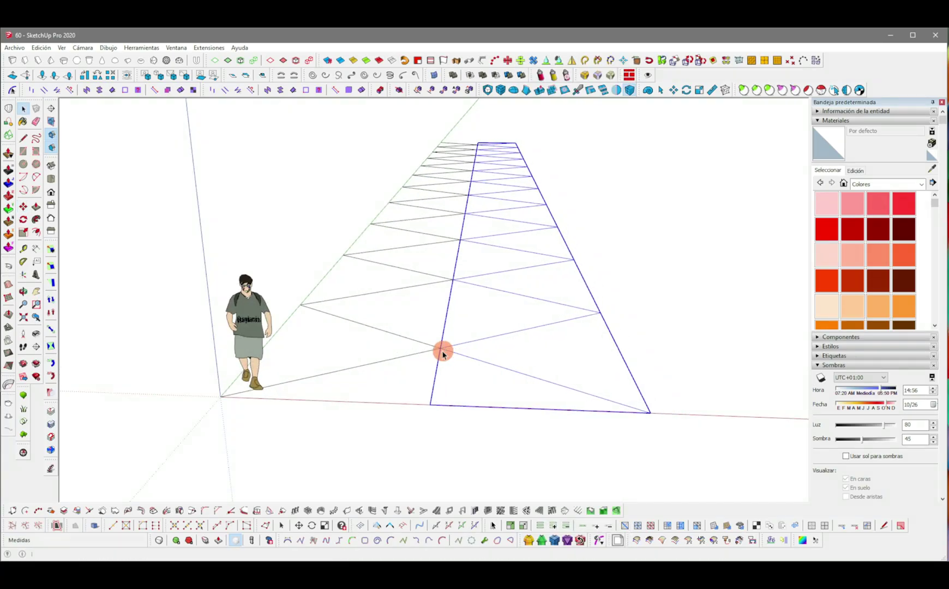
Step: Copy the mirrored zigzag pair along the red axis so it adjoins the first pair point to point
{"action": "scroll", "coordinate": [443, 352], "scroll_direction": "down", "scroll_amount": 3}
{"action": "key", "text": "m"}
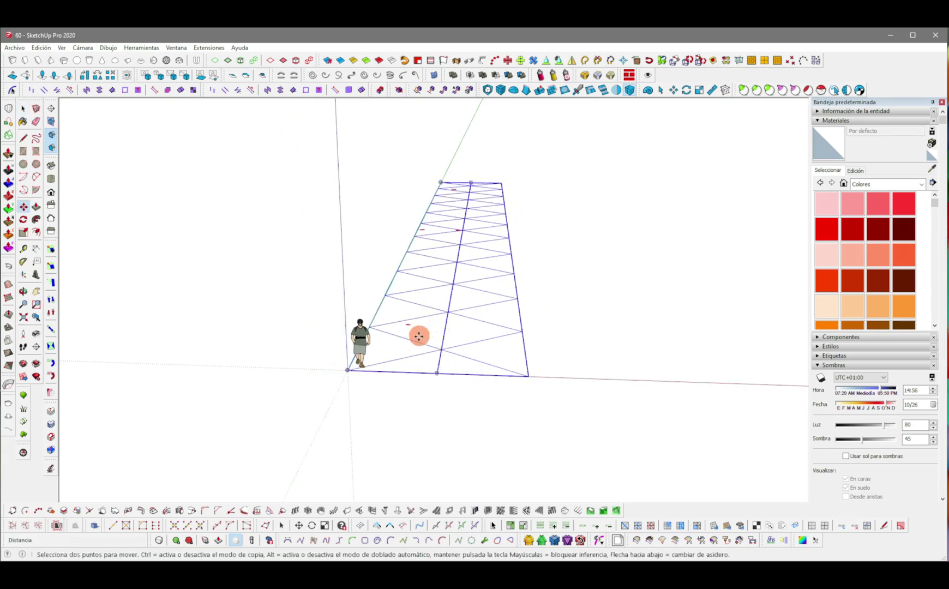
{"action": "left_click", "coordinate": [349, 371]}
{"action": "left_click", "coordinate": [528, 376]}
{"action": "left_click", "coordinate": [528, 376]}
{"action": "left_click", "coordinate": [718, 383]}
Step: Copy the adjoining zigzag pairs along the red axis to complete a diamond grid four pairs wide
{"action": "middle_click_drag", "start_coordinate": [718, 383], "coordinate": [635, 382], "text": "shift"}
{"action": "key", "text": "ctrl"}
{"action": "left_click", "coordinate": [635, 381]}
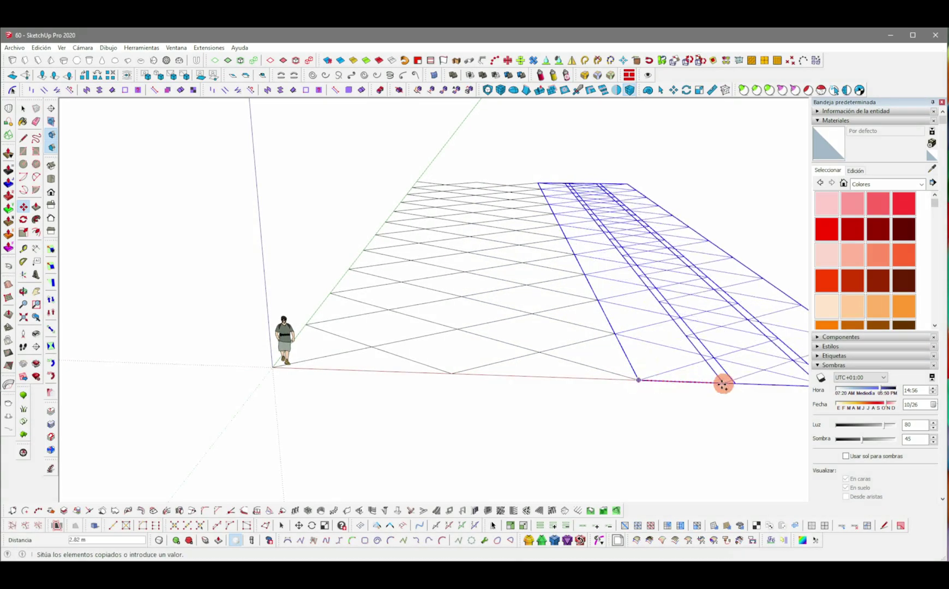
{"action": "middle_click_drag", "start_coordinate": [722, 384], "coordinate": [592, 371], "text": "shift"}
{"action": "left_click", "coordinate": [700, 375]}
{"action": "key", "text": "space"}
Step: Select the four unflipped zigzags, starting with the one at the origin, and combine them into one group
{"action": "scroll", "coordinate": [700, 378], "scroll_direction": "down", "scroll_amount": 2}
{"action": "middle_click_drag", "start_coordinate": [699, 340], "coordinate": [595, 358]}
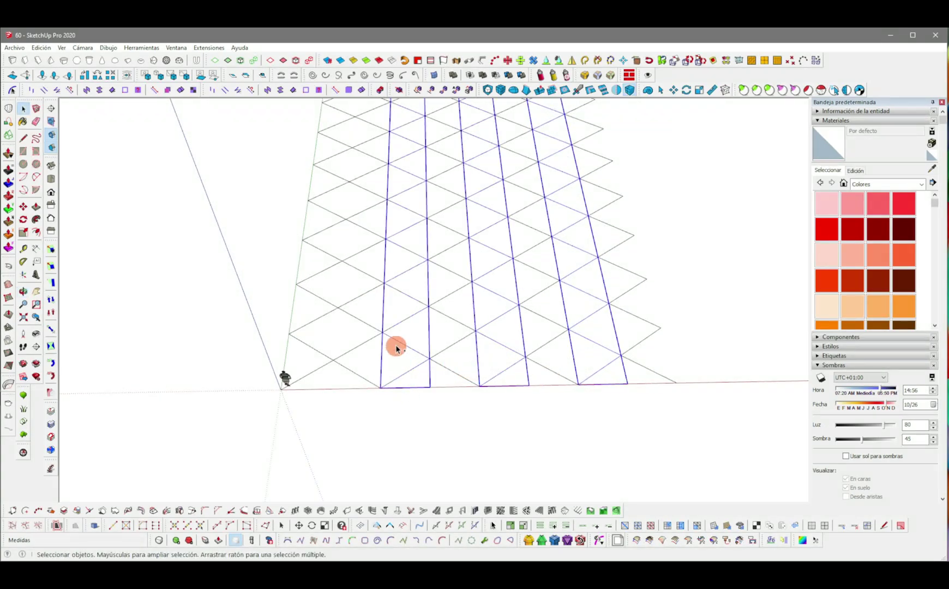
{"action": "right_click", "coordinate": [314, 371]}
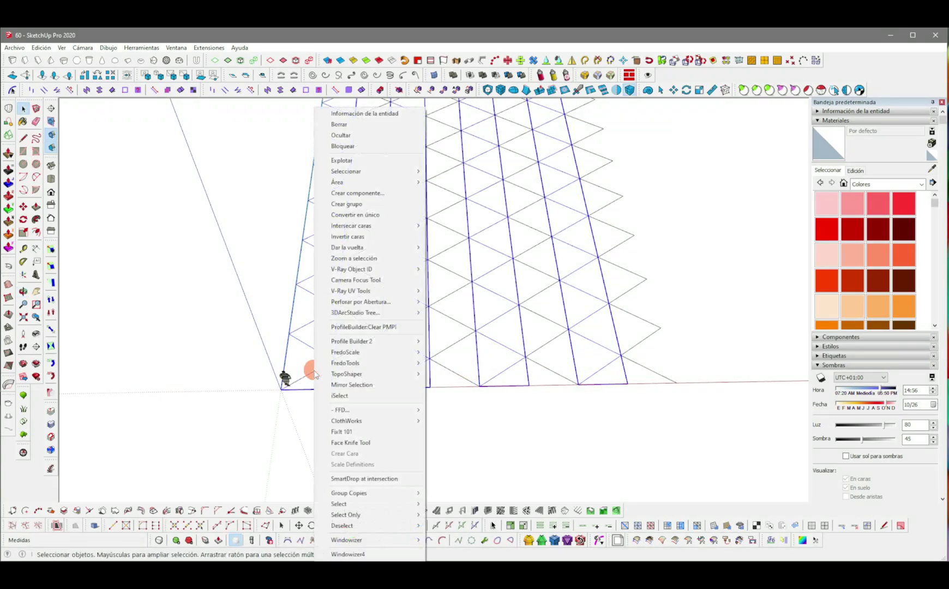
{"action": "left_click", "coordinate": [354, 205]}
Step: Open the combined group, explode its four nested zigzag groups into loose lines, and close the group
{"action": "double_click", "coordinate": [326, 366]}
{"action": "scroll", "coordinate": [546, 408], "scroll_direction": "down", "scroll_amount": 1}
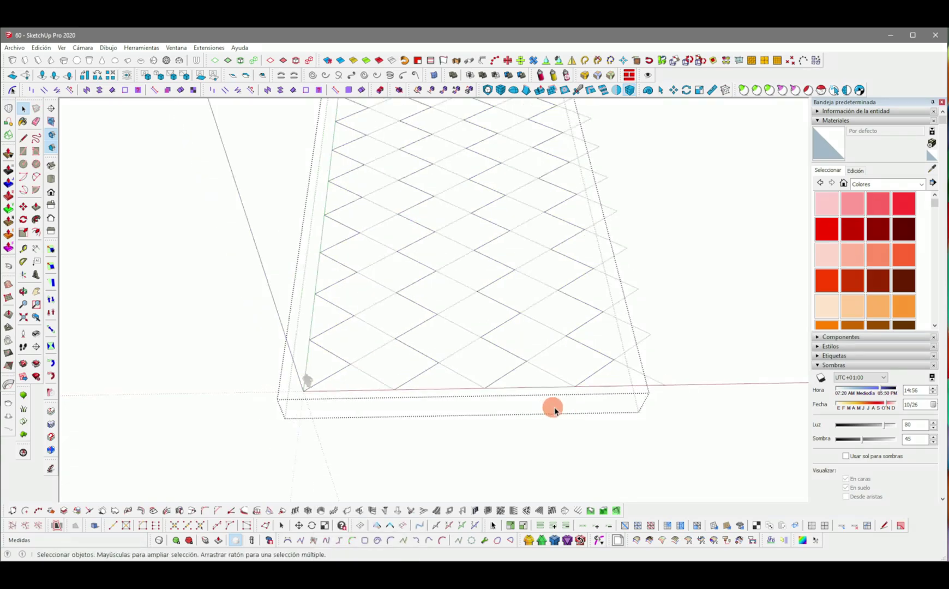
{"action": "left_click_drag", "start_coordinate": [309, 343], "coordinate": [310, 344]}
{"action": "right_click", "coordinate": [409, 383]}
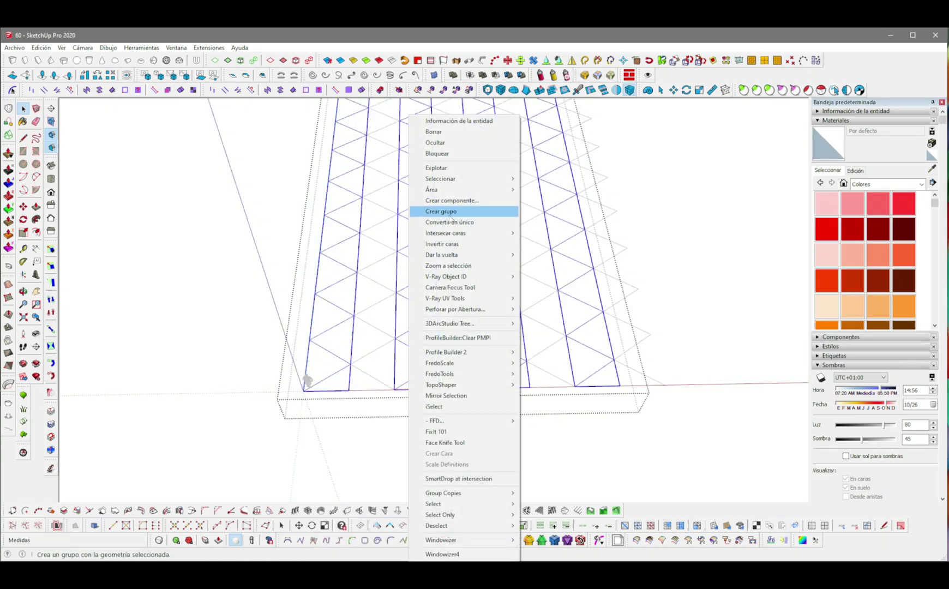
{"action": "left_click", "coordinate": [437, 169]}
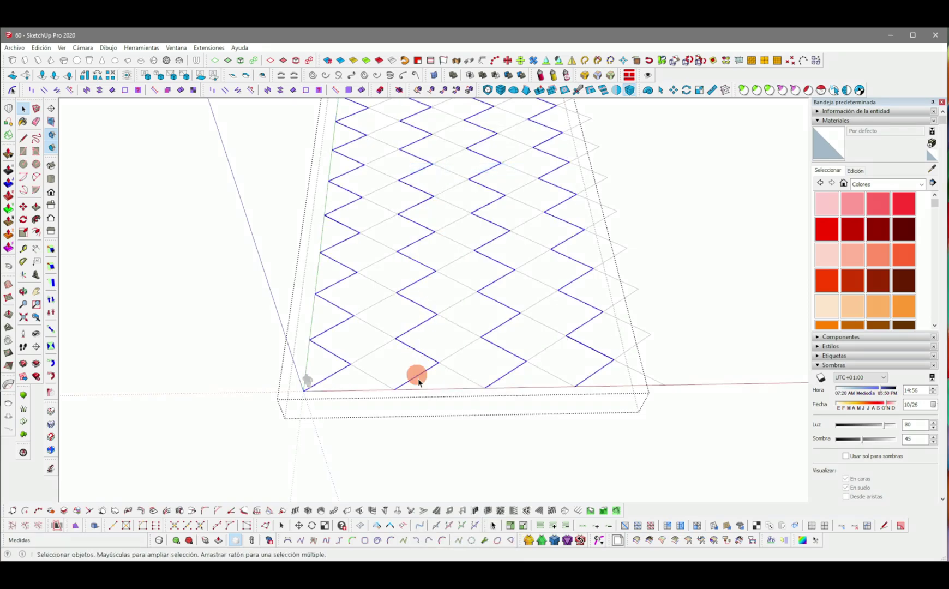
{"action": "scroll", "coordinate": [417, 376], "scroll_direction": "up", "scroll_amount": 1}
{"action": "left_click", "coordinate": [381, 388]}
{"action": "key", "text": "Escape"}
Step: Select the four flipped zigzags and combine them into a second group
{"action": "left_click", "coordinate": [373, 380]}
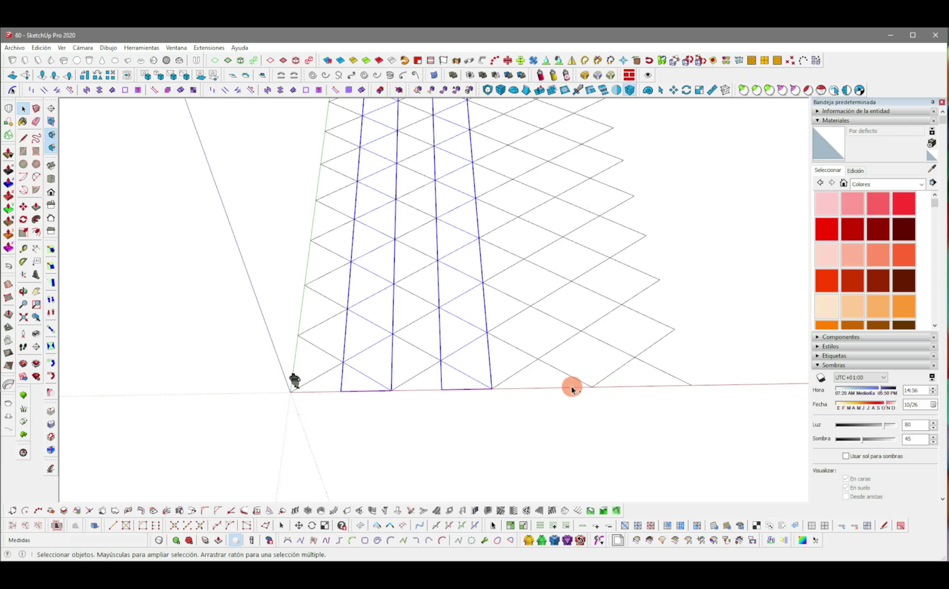
{"action": "left_click", "coordinate": [674, 381], "text": "shift"}
{"action": "right_click", "coordinate": [650, 367]}
{"action": "left_click", "coordinate": [678, 215]}
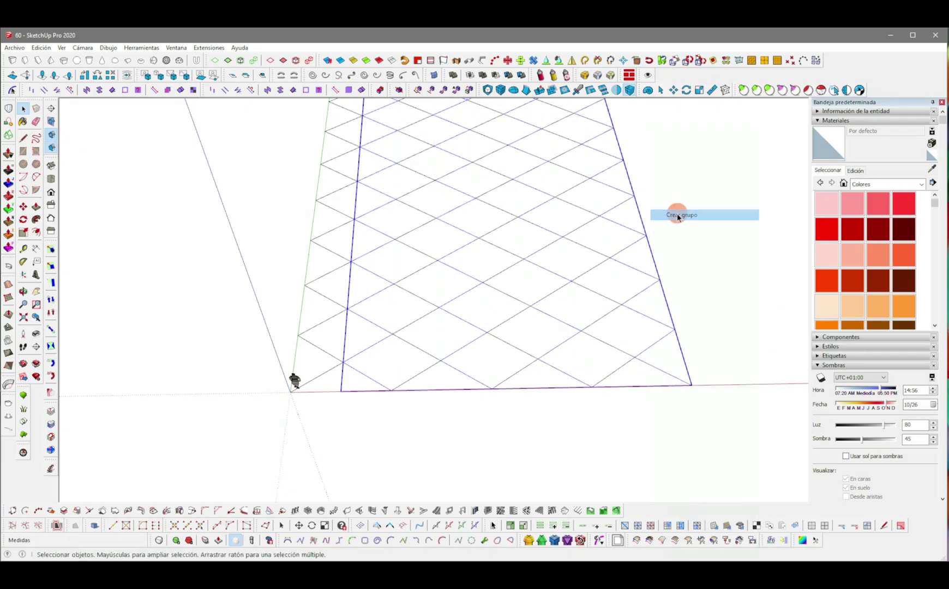
Step: Open the flipped zigzags' group and explode its nested groups into loose lines
{"action": "double_click", "coordinate": [564, 343]}
{"action": "left_click_drag", "start_coordinate": [407, 326], "coordinate": [393, 337]}
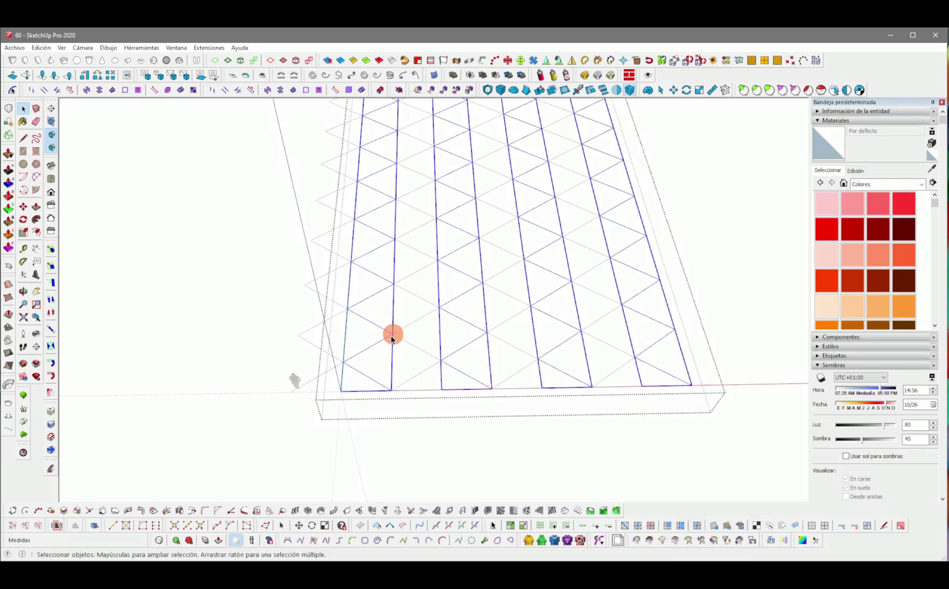
{"action": "right_click", "coordinate": [385, 343]}
{"action": "left_click", "coordinate": [415, 185]}
{"action": "middle_click_drag", "start_coordinate": [415, 184], "coordinate": [430, 367]}
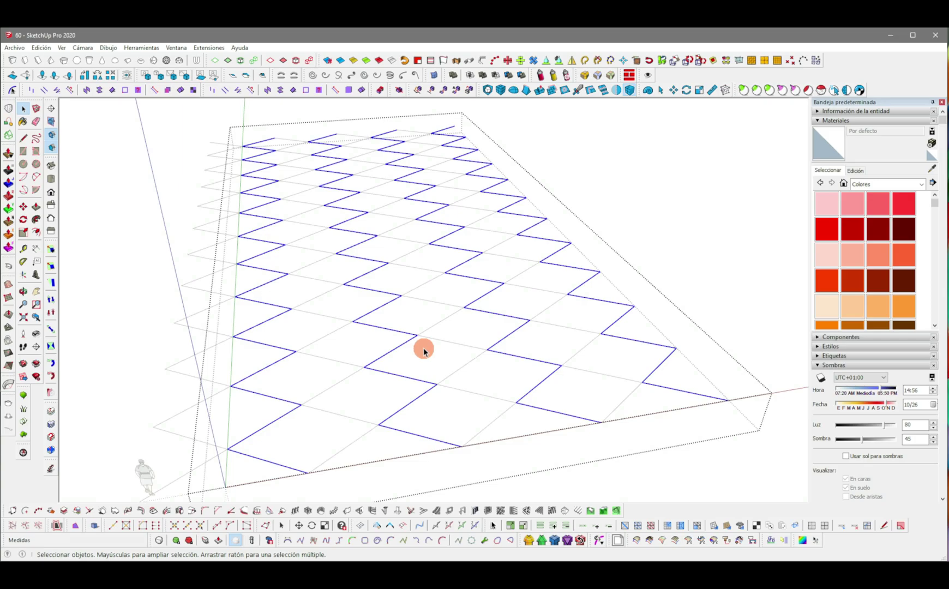
Step: Extrude the flipped zigzags' vertices upward about 3.40 m with Vertex Tools to create vertical faces
{"action": "left_click_drag", "start_coordinate": [261, 538], "coordinate": [354, 130]}
{"action": "left_click", "coordinate": [353, 130]}
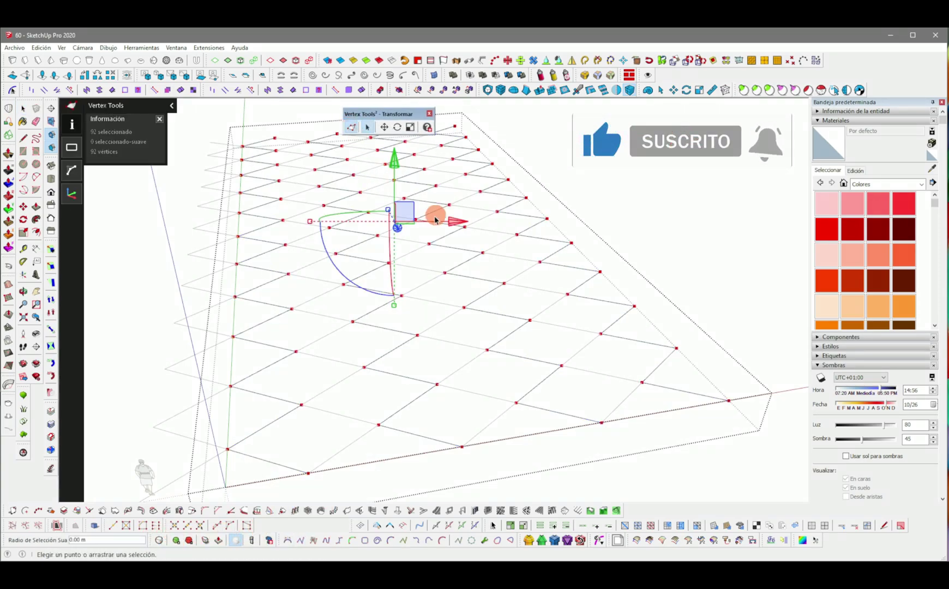
{"action": "middle_click_drag", "start_coordinate": [431, 365], "coordinate": [393, 298]}
{"action": "left_click_drag", "start_coordinate": [391, 287], "coordinate": [390, 243], "text": "ctrl"}
{"action": "middle_click_drag", "start_coordinate": [390, 244], "coordinate": [381, 401]}
{"action": "scroll", "coordinate": [426, 410], "scroll_direction": "down", "scroll_amount": 1}
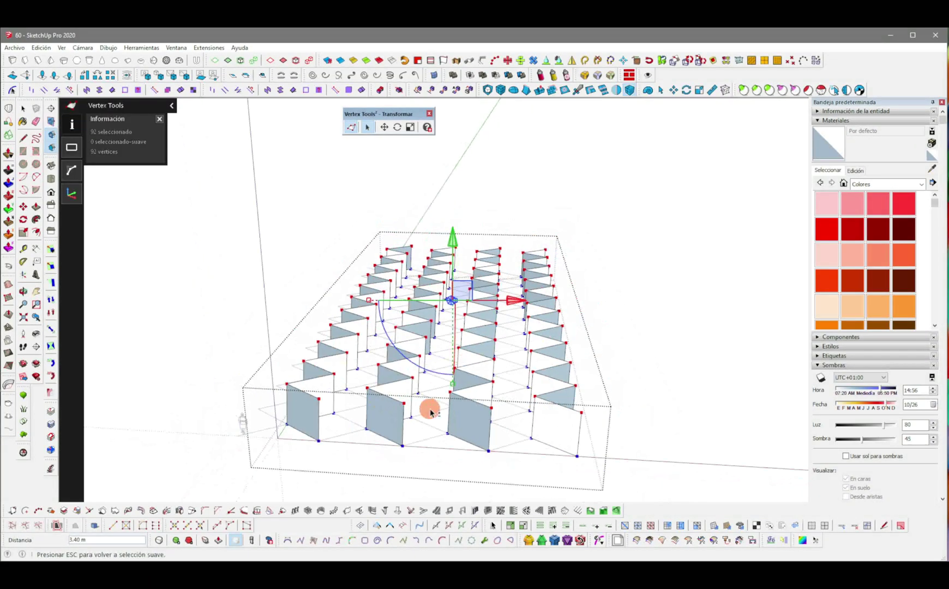
{"action": "key", "text": "space"}
{"action": "left_click", "coordinate": [600, 302]}
{"action": "scroll", "coordinate": [570, 350], "scroll_direction": "down", "scroll_amount": 2}
Step: Thicken all the vertical faces in the flipped zigzags' group by about 0.29 m with Joint Push Pull
{"action": "double_click", "coordinate": [556, 407]}
{"action": "middle_click_drag", "start_coordinate": [552, 419], "coordinate": [613, 456]}
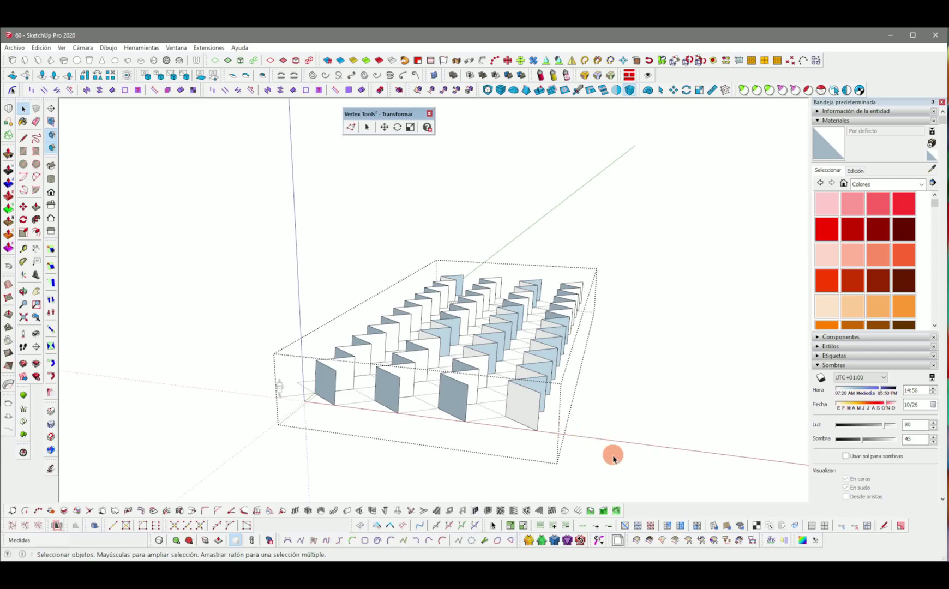
{"action": "left_click_drag", "start_coordinate": [305, 241], "coordinate": [305, 240]}
{"action": "scroll", "coordinate": [528, 396], "scroll_direction": "up", "scroll_amount": 2}
{"action": "middle_click_drag", "start_coordinate": [527, 396], "coordinate": [380, 329]}
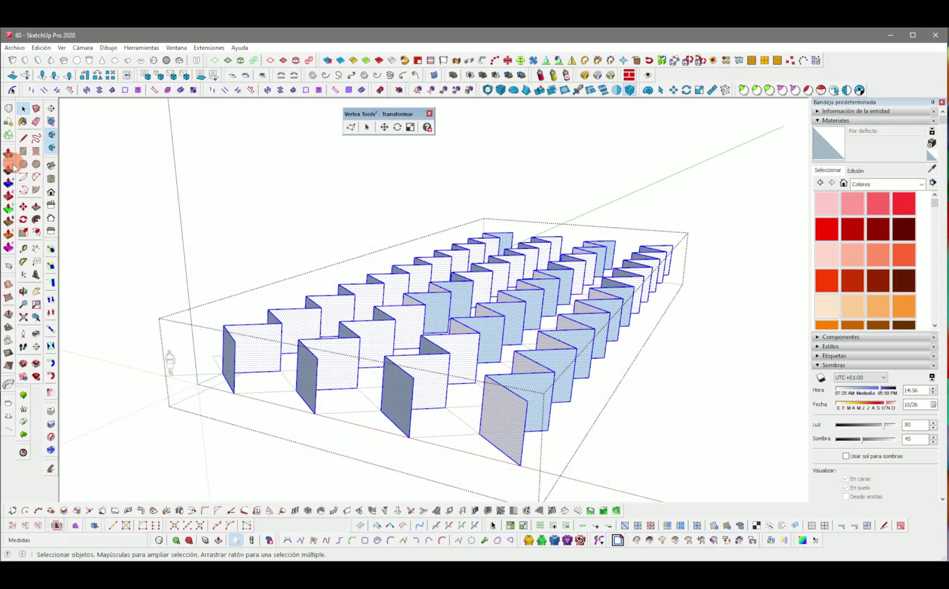
{"action": "left_click_drag", "start_coordinate": [9, 141], "coordinate": [449, 117]}
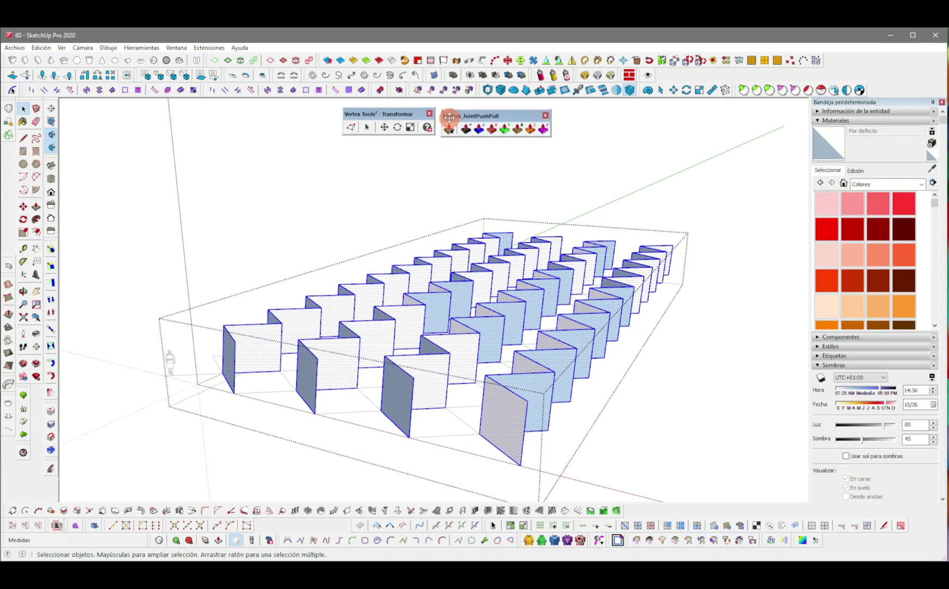
{"action": "left_click", "coordinate": [482, 129]}
{"action": "left_click", "coordinate": [436, 373]}
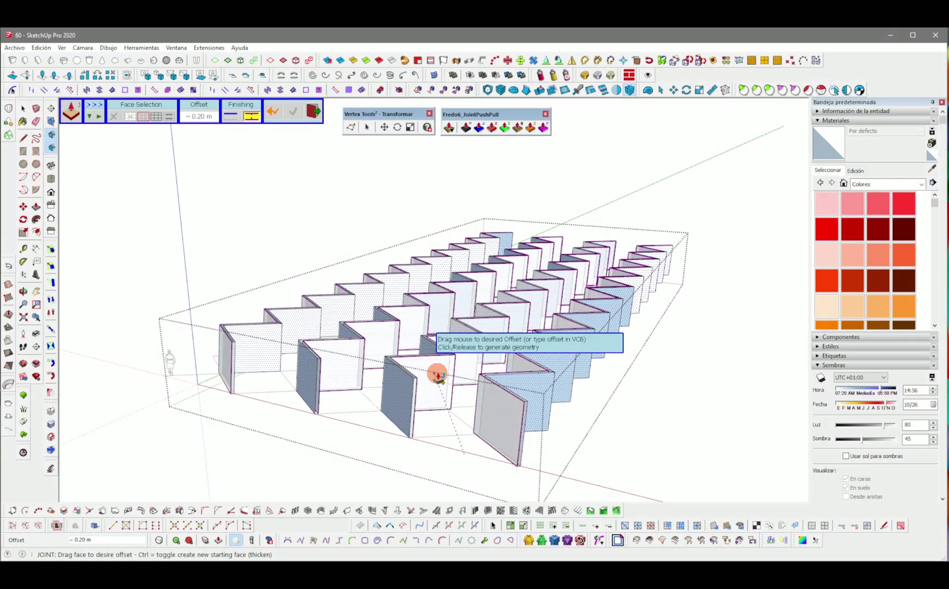
{"action": "left_click", "coordinate": [440, 376]}
{"action": "middle_click_drag", "start_coordinate": [439, 373], "coordinate": [477, 371]}
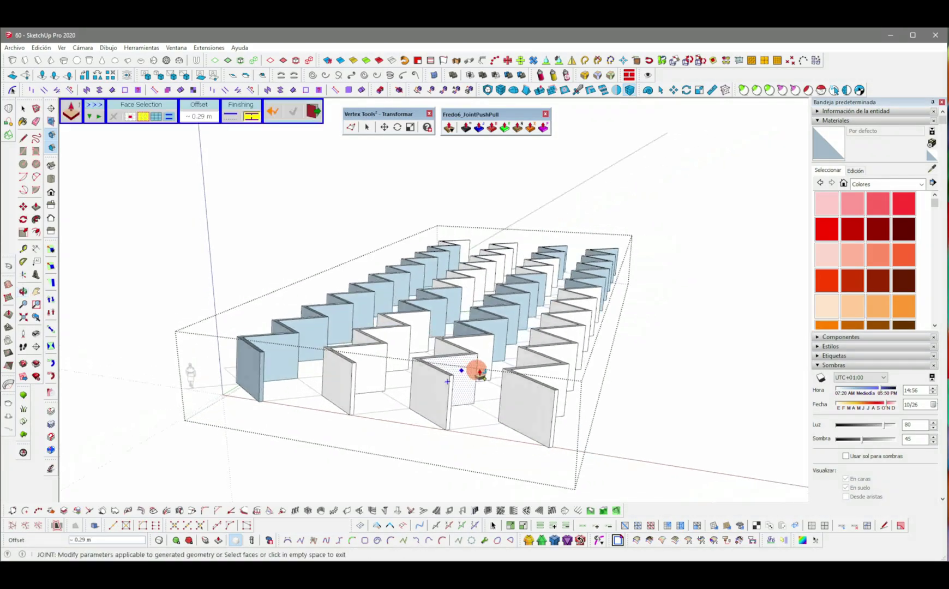
{"action": "key", "text": "space"}
{"action": "left_click", "coordinate": [583, 222]}
Step: Open the unflipped zigzags' group and extrude its vertices upward about 2.47 m with Vertex Tools
{"action": "middle_click_drag", "start_coordinate": [575, 229], "coordinate": [534, 470]}
{"action": "left_click_drag", "start_coordinate": [213, 216], "coordinate": [212, 215]}
{"action": "scroll", "coordinate": [299, 412], "scroll_direction": "up", "scroll_amount": 3}
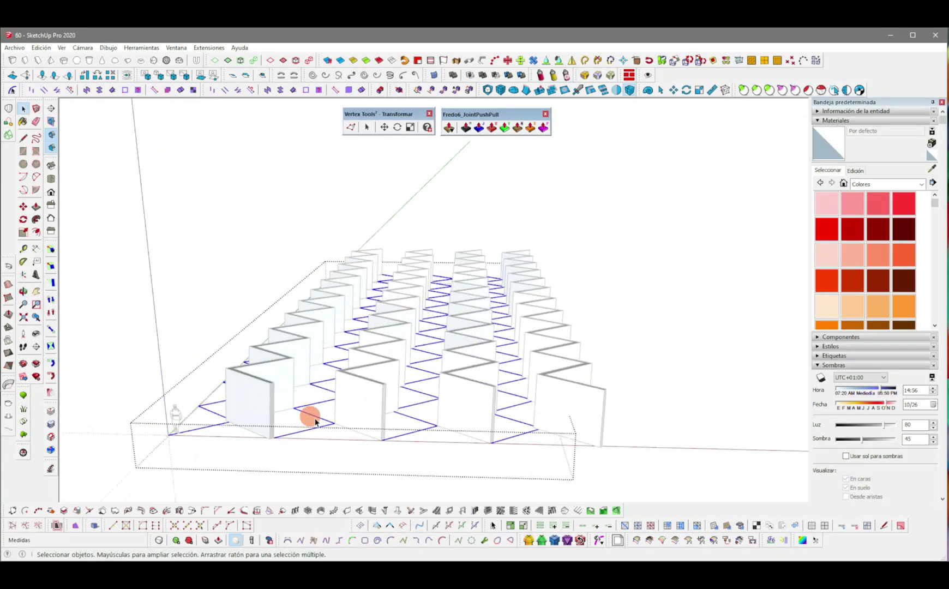
{"action": "middle_click_drag", "start_coordinate": [299, 412], "coordinate": [347, 418]}
{"action": "scroll", "coordinate": [365, 447], "scroll_direction": "up", "scroll_amount": 1}
{"action": "left_click", "coordinate": [350, 131]}
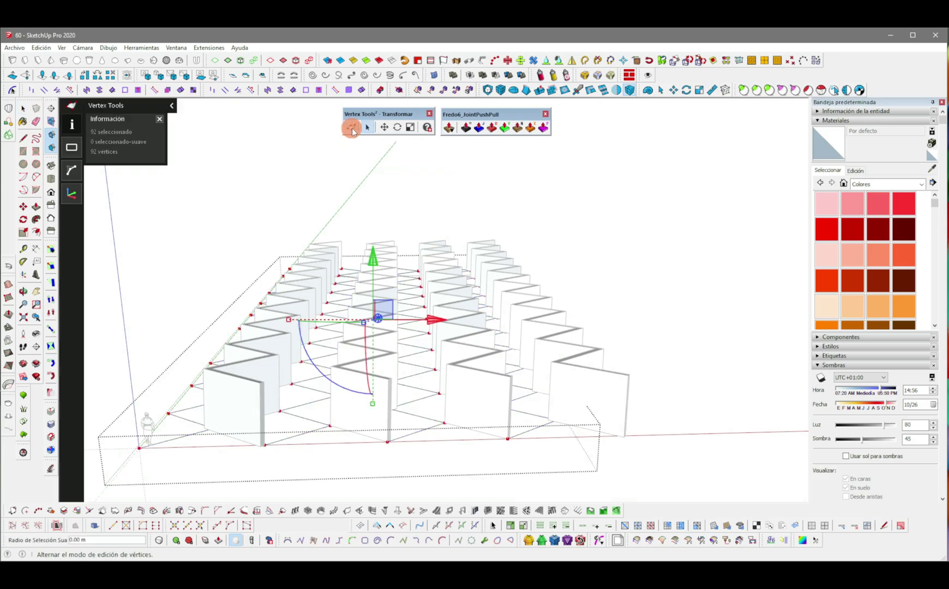
{"action": "left_click_drag", "start_coordinate": [377, 269], "coordinate": [372, 236]}
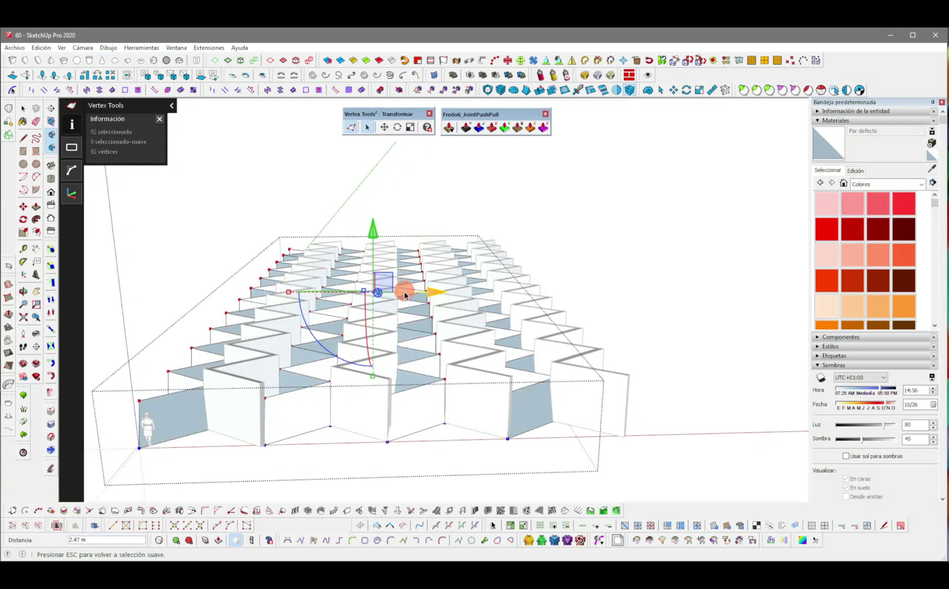
Step: Thicken all the vertical faces in the unflipped zigzags' group by about 0.29 m with Joint Push Pull
{"action": "key", "text": "space"}
{"action": "scroll", "coordinate": [474, 350], "scroll_direction": "down", "scroll_amount": 3}
{"action": "left_click", "coordinate": [512, 384]}
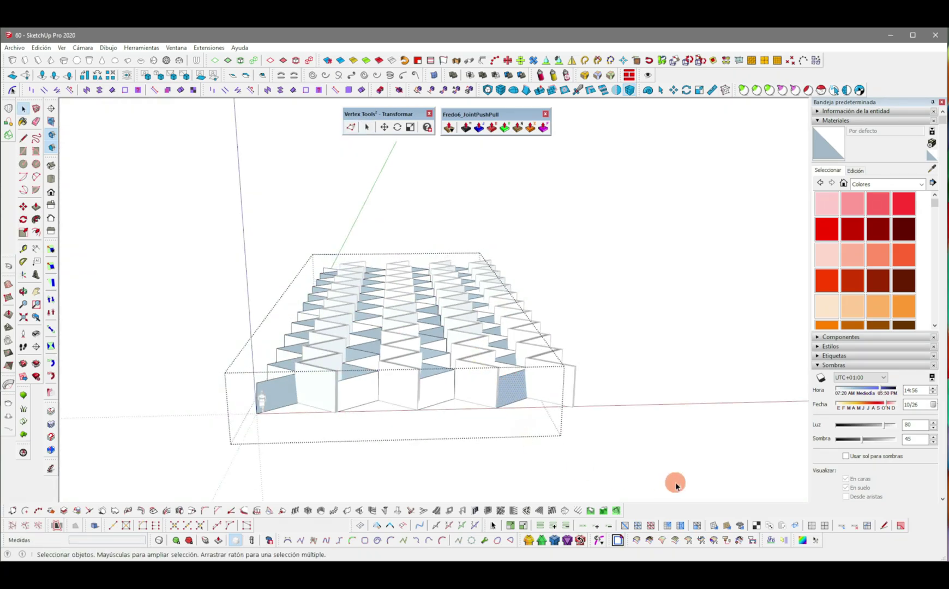
{"action": "left_click_drag", "start_coordinate": [195, 207], "coordinate": [194, 206]}
{"action": "scroll", "coordinate": [398, 250], "scroll_direction": "up", "scroll_amount": 2}
{"action": "middle_click_drag", "start_coordinate": [393, 203], "coordinate": [469, 339]}
{"action": "scroll", "coordinate": [389, 334], "scroll_direction": "up", "scroll_amount": 2}
{"action": "left_click", "coordinate": [480, 126]}
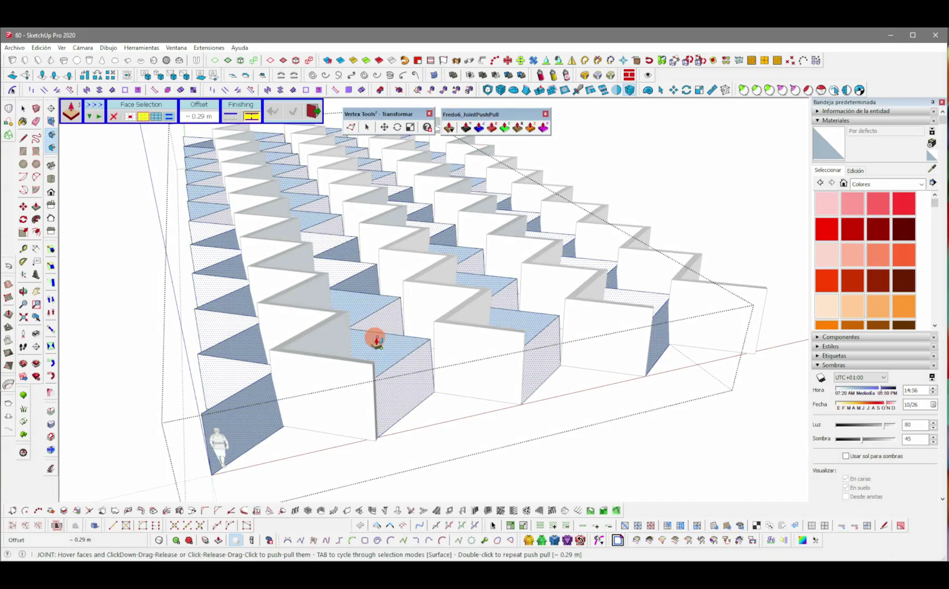
{"action": "left_click_drag", "start_coordinate": [385, 323], "coordinate": [393, 322]}
{"action": "middle_click_drag", "start_coordinate": [403, 324], "coordinate": [338, 291]}
{"action": "left_click", "coordinate": [342, 293]}
Step: Paint the zigzag groups with the white Color M00 material
{"action": "scroll", "coordinate": [872, 267], "scroll_direction": "down", "scroll_amount": 15}
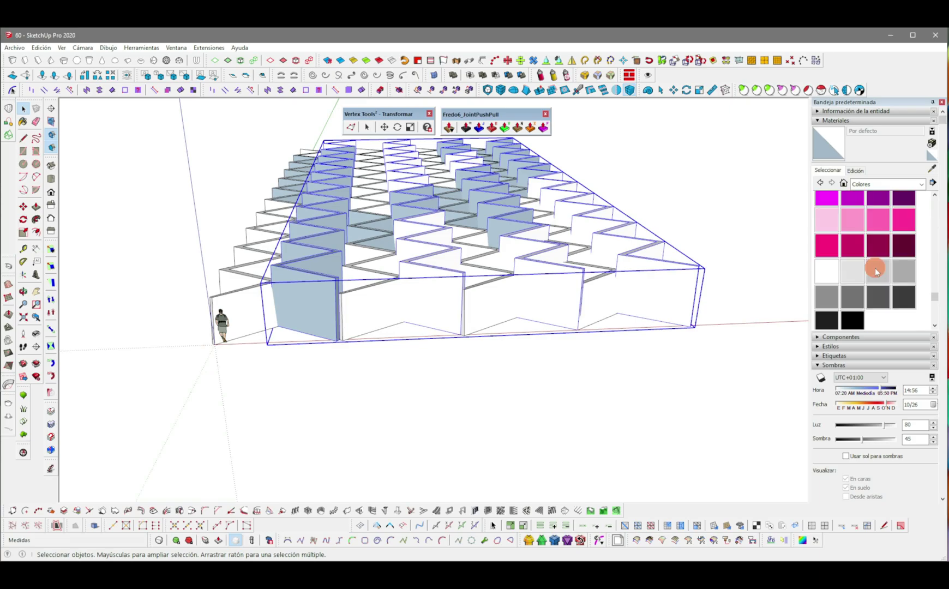
{"action": "scroll", "coordinate": [855, 293], "scroll_direction": "up", "scroll_amount": 2}
{"action": "left_click", "coordinate": [844, 271]}
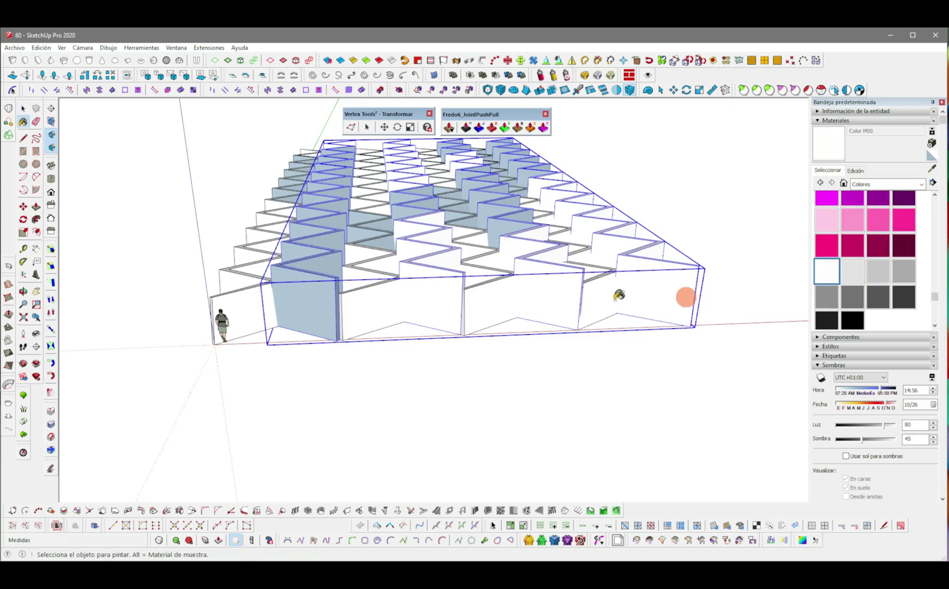
{"action": "left_click", "coordinate": [437, 228]}
{"action": "mouse_move", "coordinate": [463, 224]}
{"action": "middle_mouse_down"}
{"action": "mouse_move", "coordinate": [464, 244]}
{"action": "mouse_move", "coordinate": [525, 205]}
{"action": "mouse_move", "coordinate": [394, 263]}
{"action": "mouse_move", "coordinate": [409, 244]}
{"action": "middle_mouse_up"}
{"action": "key", "text": "space"}
Step: Combine the two zigzag groups into a single lattice group
{"action": "left_click", "coordinate": [381, 252]}
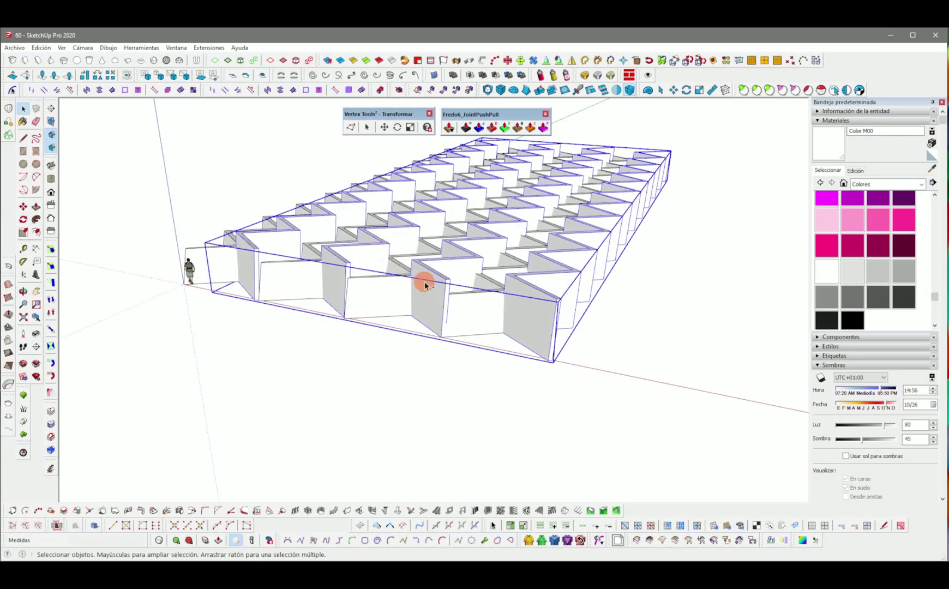
{"action": "right_click", "coordinate": [399, 292]}
{"action": "left_click", "coordinate": [419, 148]}
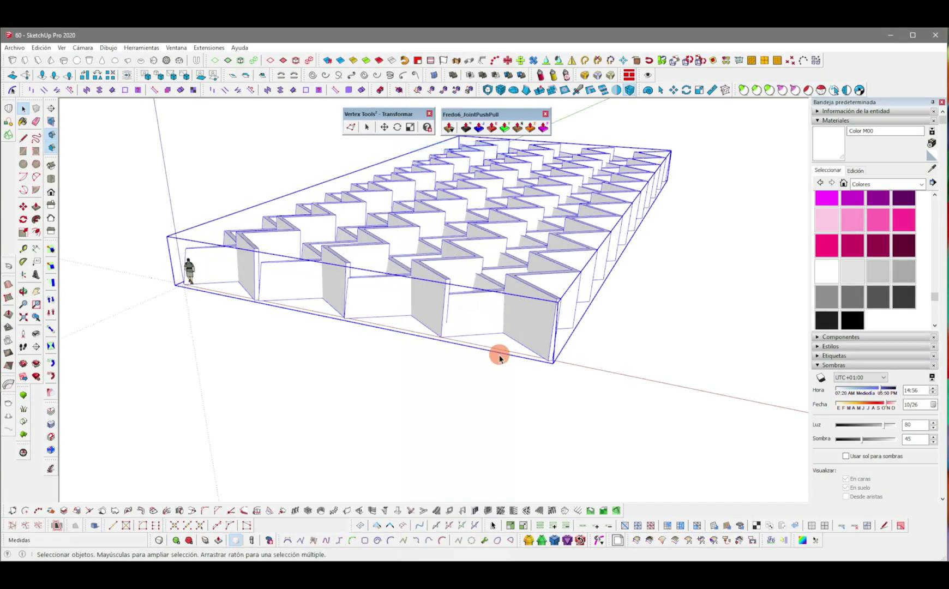
Step: Move the lattice group straight up so it floats well above the ground
{"action": "middle_click_drag", "start_coordinate": [501, 355], "coordinate": [521, 344]}
{"action": "key", "text": "m"}
{"action": "left_click", "coordinate": [562, 354]}
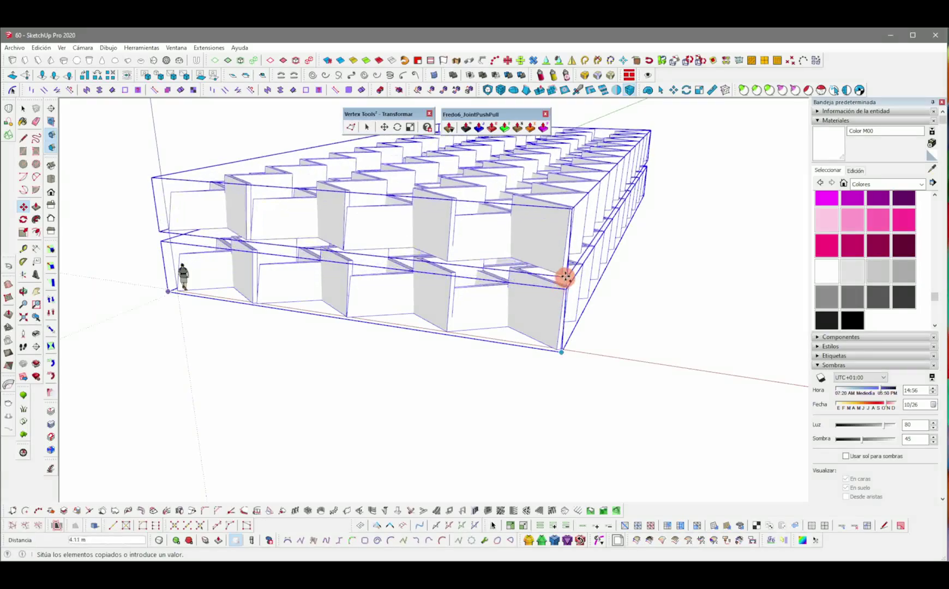
{"action": "left_click", "coordinate": [572, 193]}
{"action": "middle_click_drag", "start_coordinate": [572, 193], "coordinate": [706, 435]}
{"action": "key", "text": "space"}
{"action": "middle_click_drag", "start_coordinate": [524, 388], "coordinate": [283, 251]}
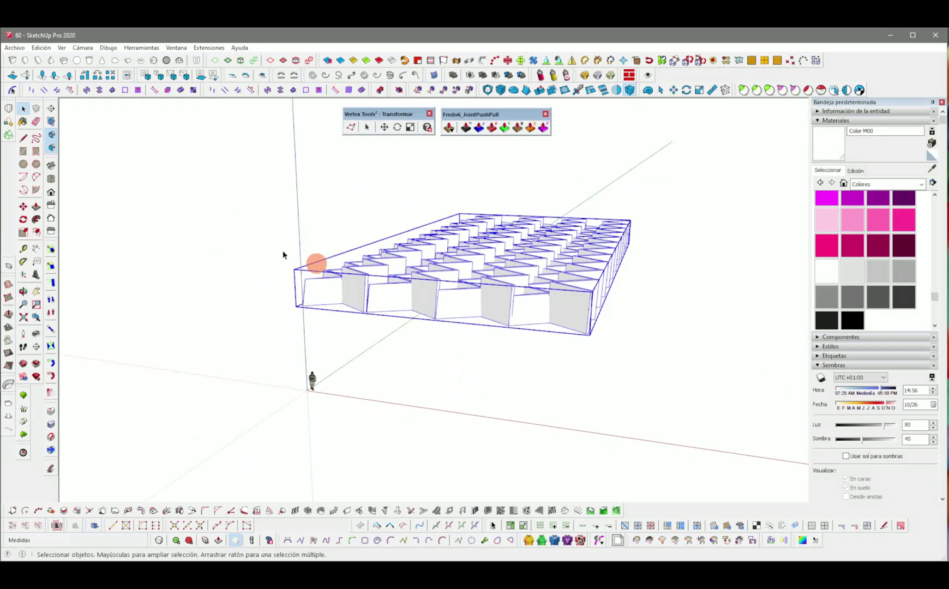
Step: Draw a ground rectangle slightly larger than the lattice in plan and extrude it into a thin slab
{"action": "left_click", "coordinate": [51, 178]}
{"action": "middle_click_drag", "start_coordinate": [417, 248], "coordinate": [392, 315]}
{"action": "scroll", "coordinate": [393, 315], "scroll_direction": "down", "scroll_amount": 3}
{"action": "left_click", "coordinate": [51, 178]}
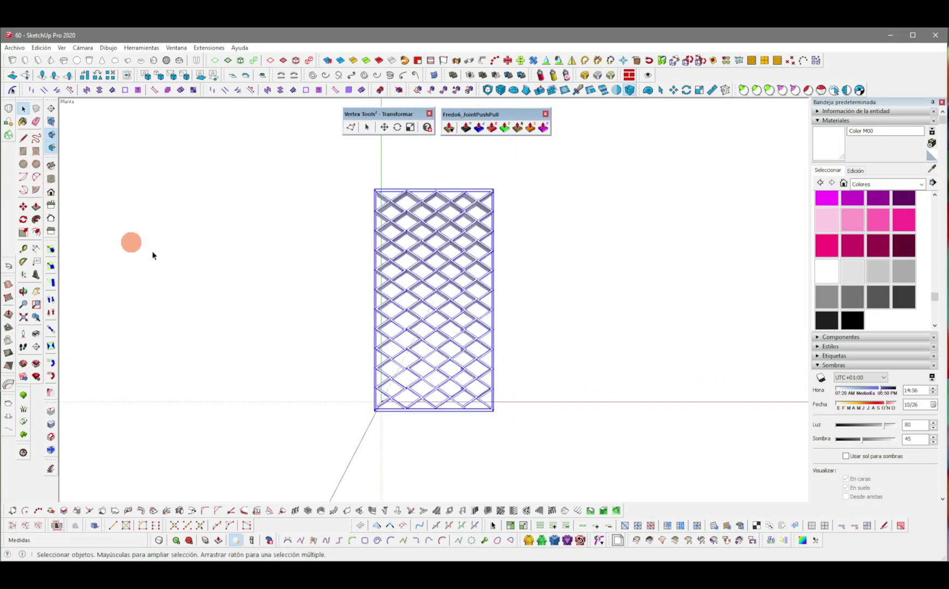
{"action": "scroll", "coordinate": [425, 307], "scroll_direction": "up", "scroll_amount": 1}
{"action": "left_click", "coordinate": [349, 167]}
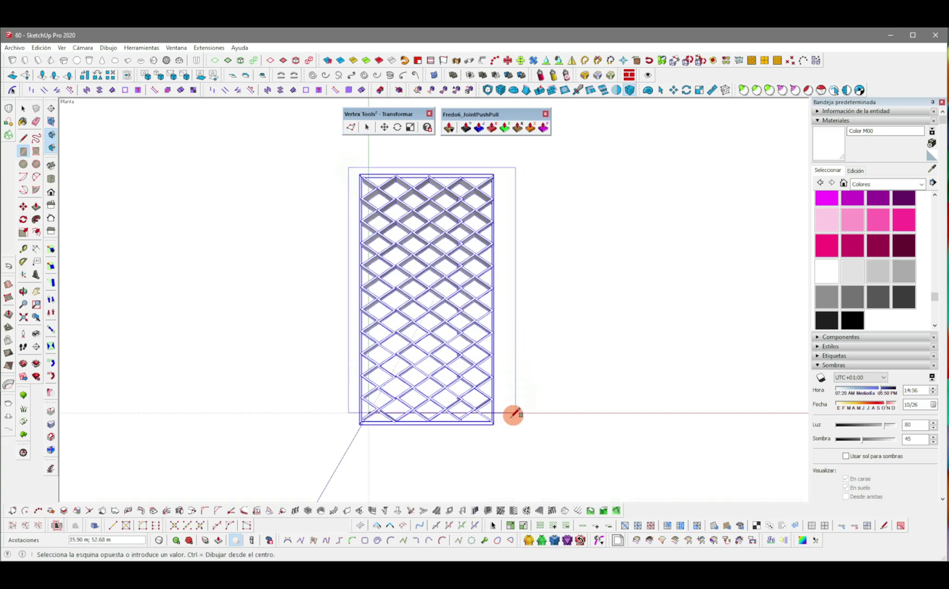
{"action": "left_click", "coordinate": [507, 433]}
{"action": "middle_click_drag", "start_coordinate": [506, 434], "coordinate": [508, 375]}
{"action": "key", "text": "p"}
{"action": "scroll", "coordinate": [455, 391], "scroll_direction": "up", "scroll_amount": 4}
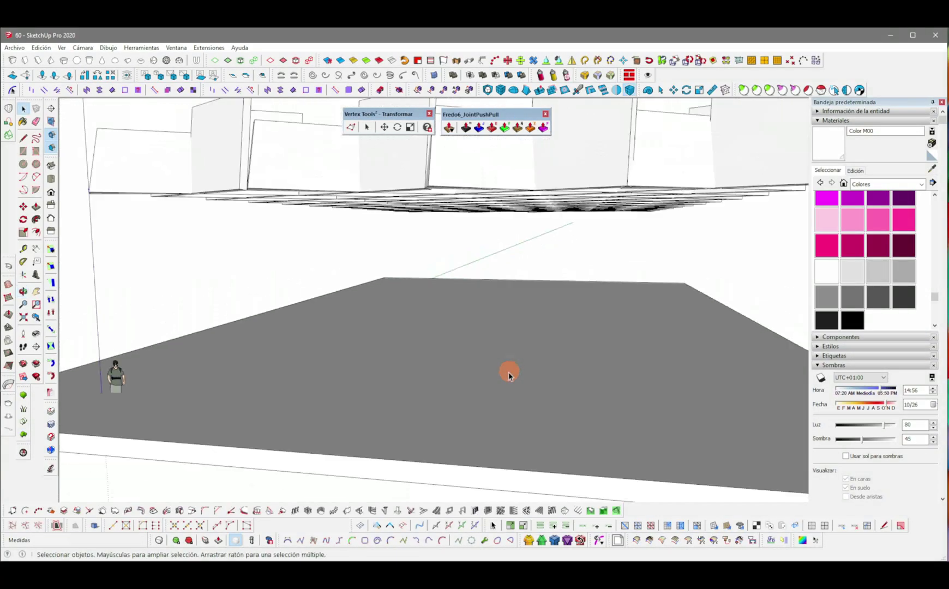
Step: Turn on shadows and set the shadow date to 06/10
{"action": "left_click", "coordinate": [821, 379]}
{"action": "scroll", "coordinate": [436, 469], "scroll_direction": "down", "scroll_amount": 3}
{"action": "left_click_drag", "start_coordinate": [889, 406], "coordinate": [865, 405]}
{"action": "middle_click_drag", "start_coordinate": [524, 382], "coordinate": [454, 401]}
Step: Scale the lattice group's height to about 0.37 along the blue axis
{"action": "left_click", "coordinate": [447, 299]}
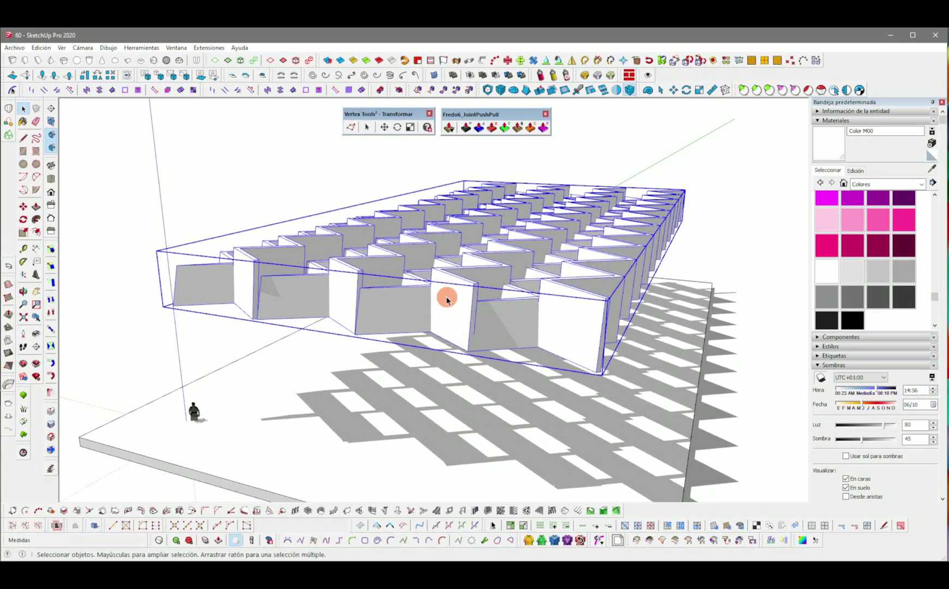
{"action": "key", "text": "s"}
{"action": "left_click_drag", "start_coordinate": [502, 210], "coordinate": [498, 236]}
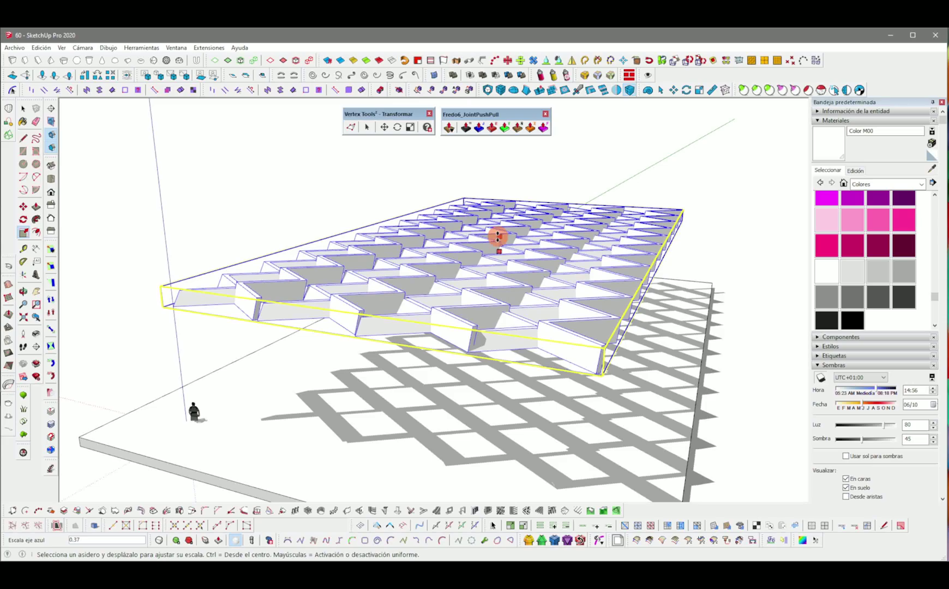
{"action": "key", "text": "space"}
{"action": "left_click", "coordinate": [593, 164]}
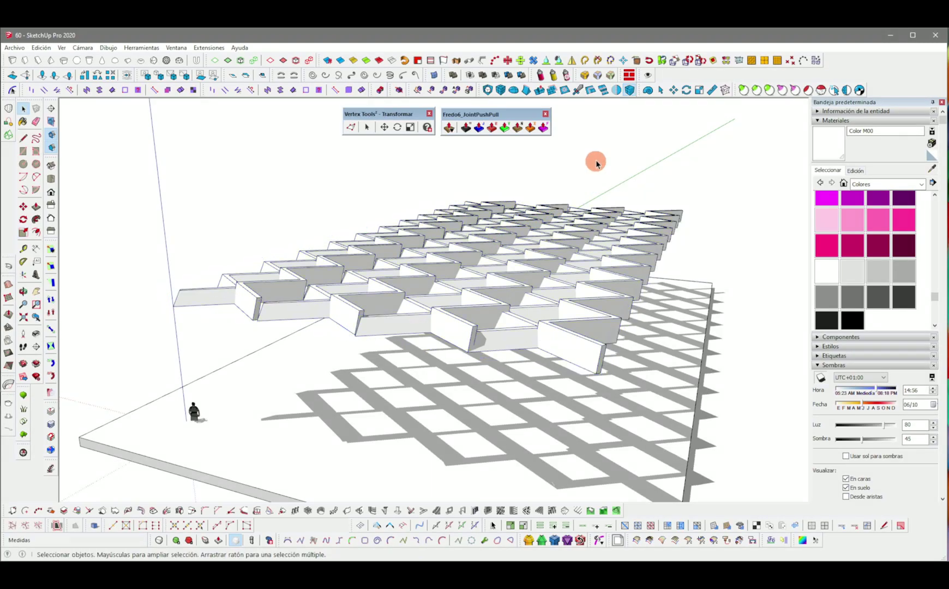
Step: Twist the lattice group 180 degrees about its lengthwise central axis with FredoScale's Box Twisting
{"action": "scroll", "coordinate": [592, 165], "scroll_direction": "down", "scroll_amount": 3}
{"action": "middle_click_drag", "start_coordinate": [589, 172], "coordinate": [530, 235]}
{"action": "scroll", "coordinate": [489, 267], "scroll_direction": "up", "scroll_amount": 3}
{"action": "scroll", "coordinate": [459, 302], "scroll_direction": "up", "scroll_amount": 2}
{"action": "middle_click_drag", "start_coordinate": [485, 268], "coordinate": [479, 288]}
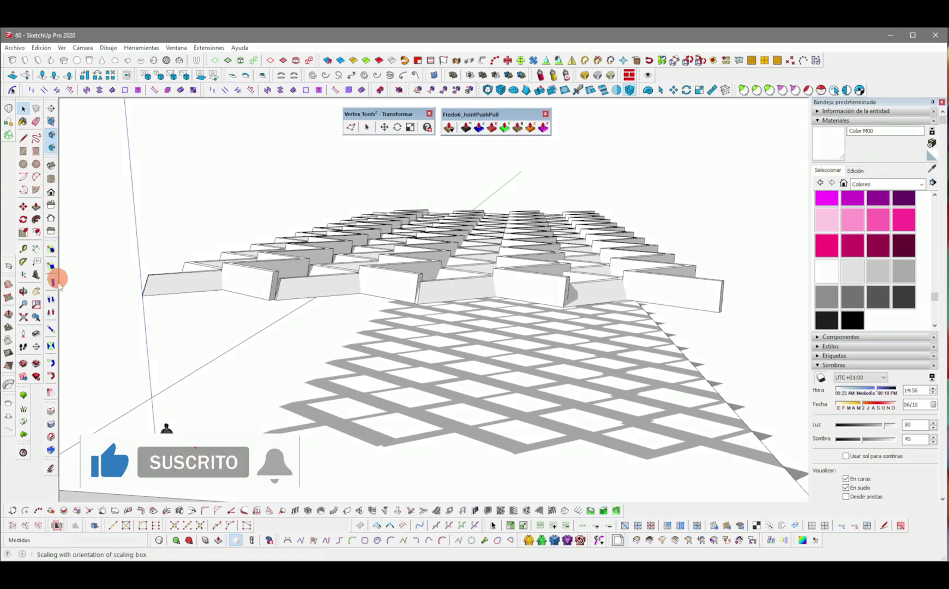
{"action": "left_click_drag", "start_coordinate": [56, 239], "coordinate": [368, 148]}
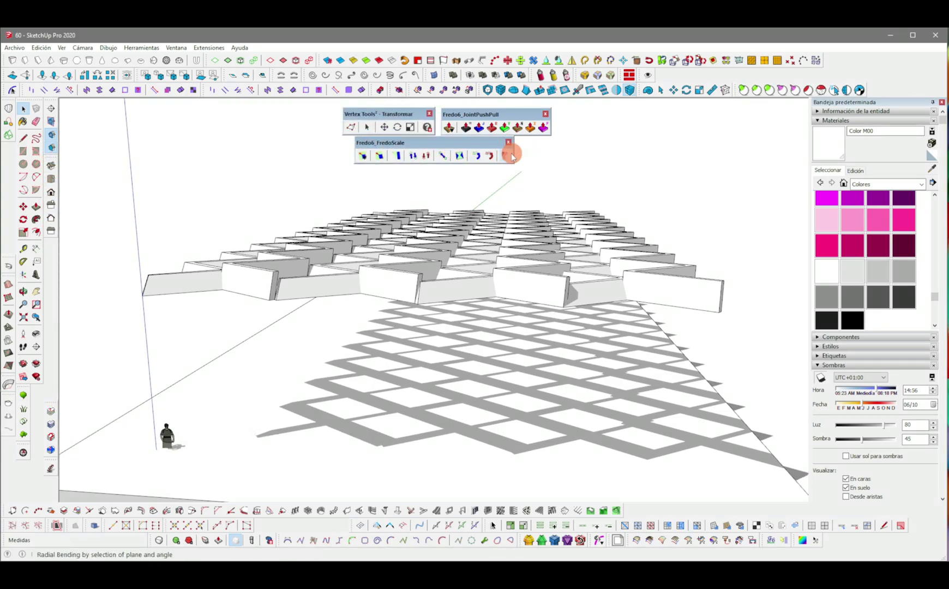
{"action": "left_click", "coordinate": [462, 157]}
{"action": "left_click", "coordinate": [424, 299]}
{"action": "left_click", "coordinate": [408, 291]}
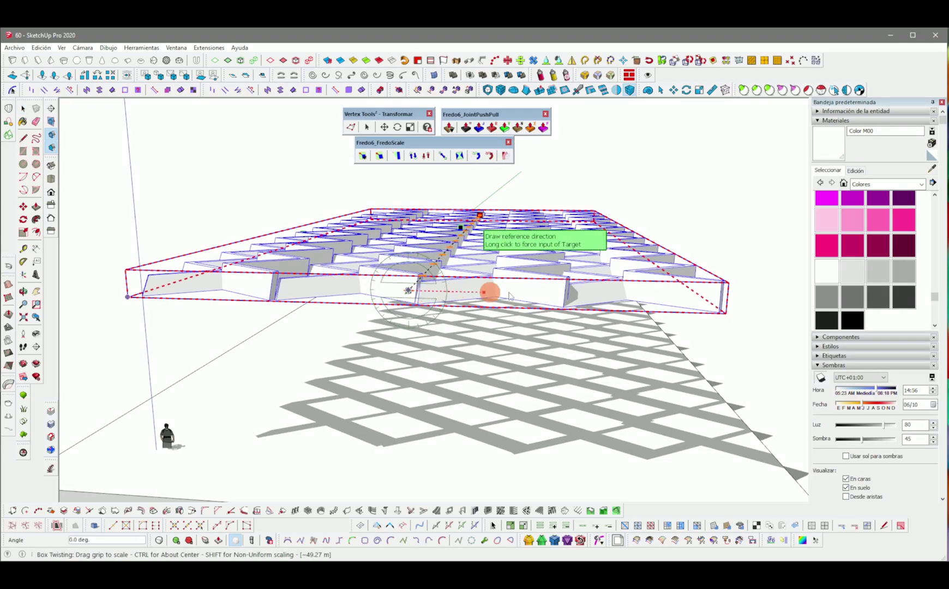
{"action": "left_click", "coordinate": [661, 290]}
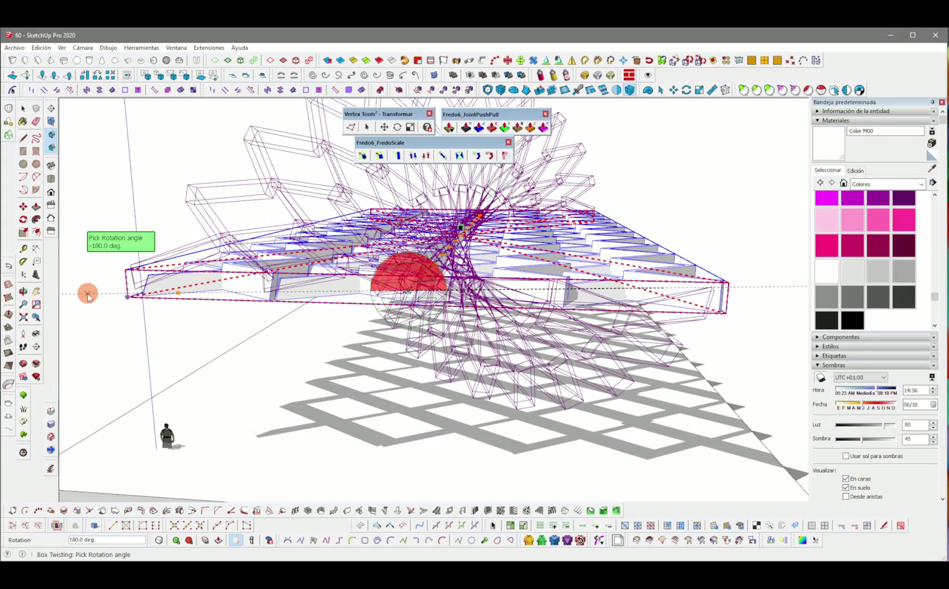
{"action": "left_click", "coordinate": [87, 295]}
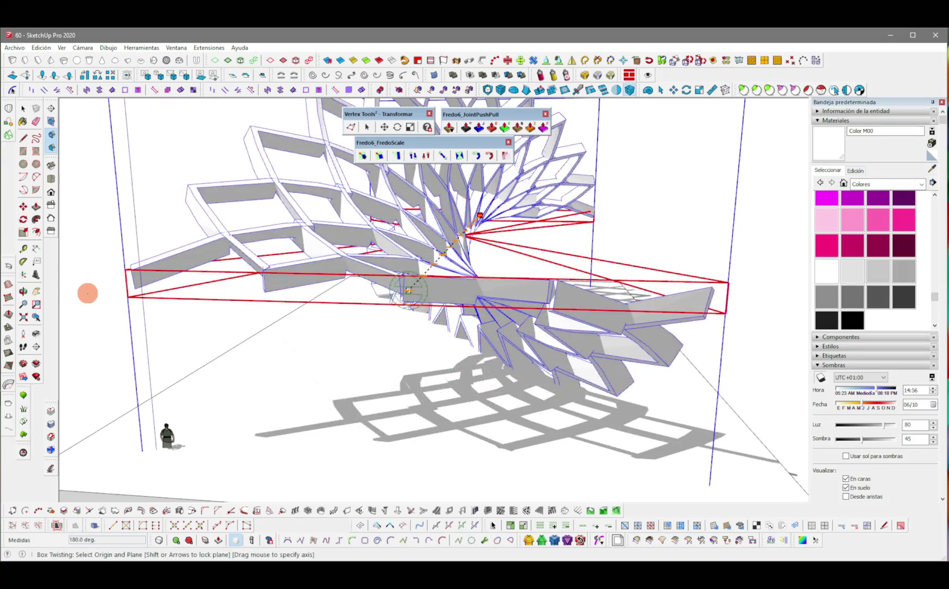
Step: Move the twisted lattice up vertically so its lower tips clear the slab
{"action": "middle_click_drag", "start_coordinate": [767, 205], "coordinate": [333, 356]}
{"action": "left_click", "coordinate": [331, 355]}
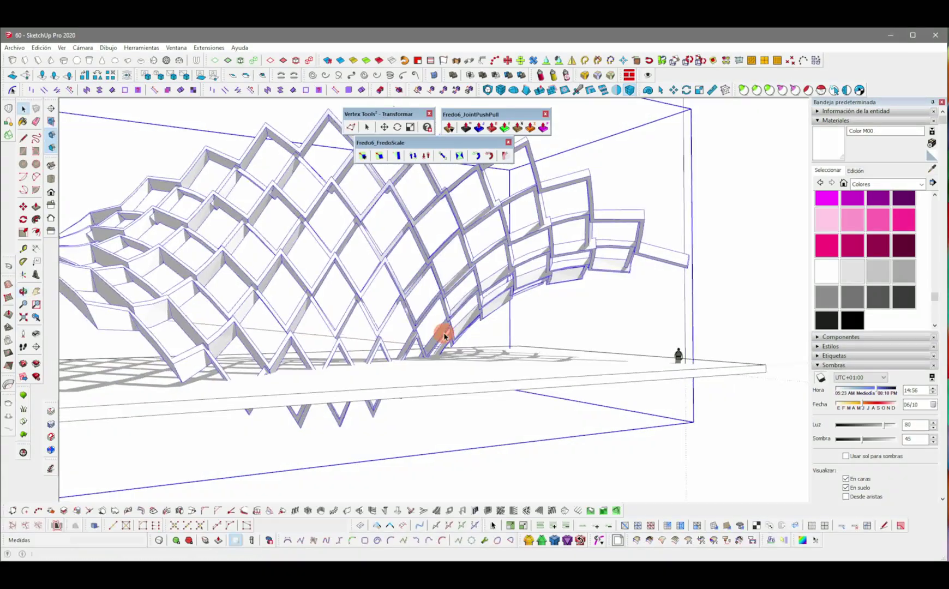
{"action": "key", "text": "m"}
{"action": "left_click", "coordinate": [373, 418]}
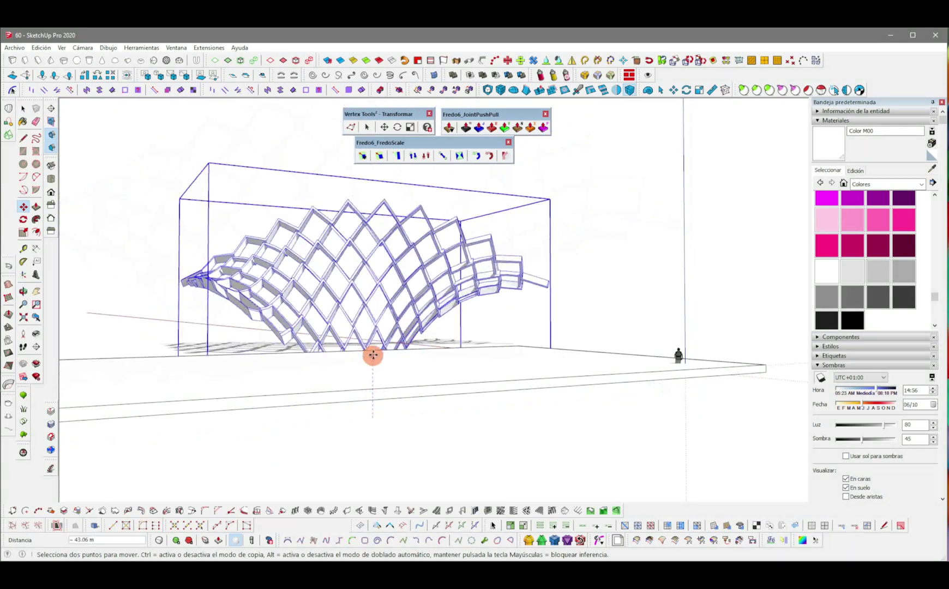
{"action": "left_click", "coordinate": [376, 297]}
Step: Draw a rectangle on the slab beneath the lattice's lower tips and extrude it upward about 1.12 m as a base
{"action": "middle_click_drag", "start_coordinate": [377, 297], "coordinate": [398, 427]}
{"action": "middle_click_drag", "start_coordinate": [342, 402], "coordinate": [387, 440]}
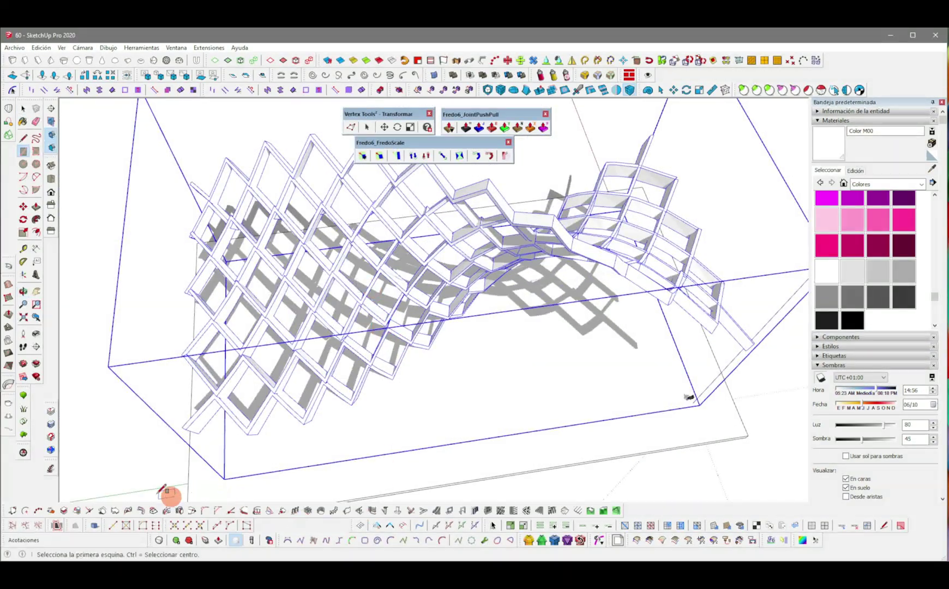
{"action": "left_click", "coordinate": [52, 178]}
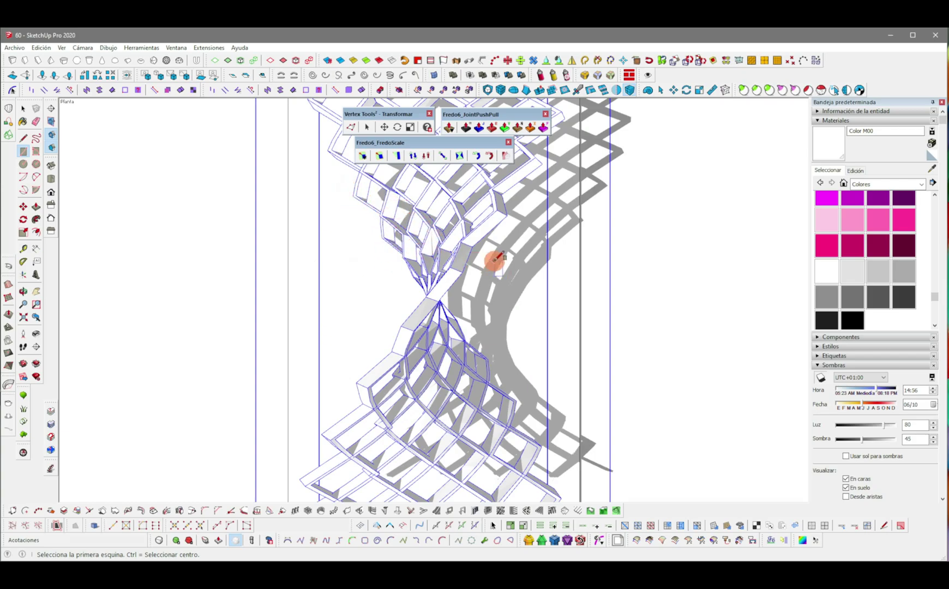
{"action": "left_click", "coordinate": [373, 332]}
{"action": "middle_click_drag", "start_coordinate": [373, 332], "coordinate": [473, 263]}
{"action": "key", "text": "p"}
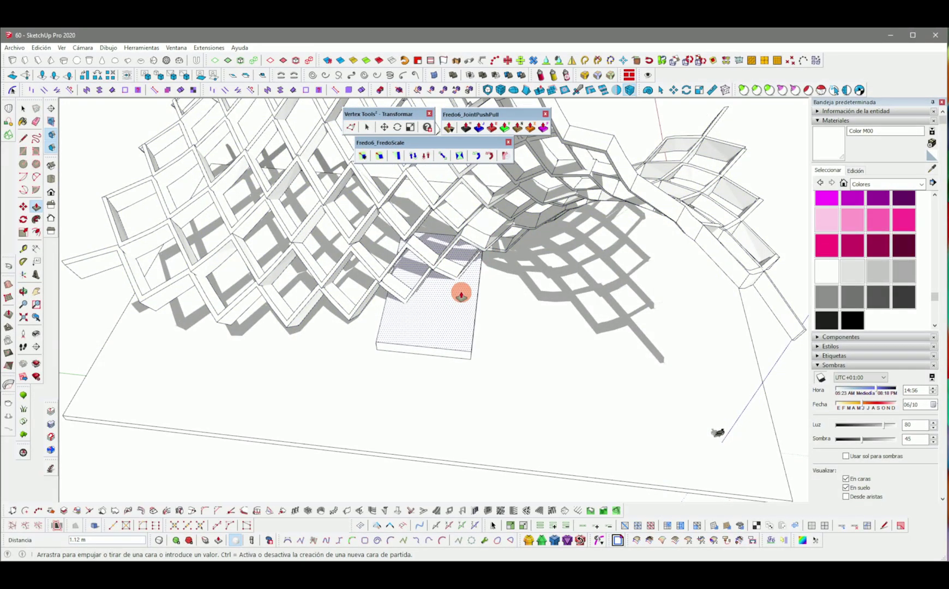
Step: Offset the base's top edges inward and push the inner face down to leave a hollow with a thin rim
{"action": "scroll", "coordinate": [461, 295], "scroll_direction": "up", "scroll_amount": 3}
{"action": "key", "text": "f"}
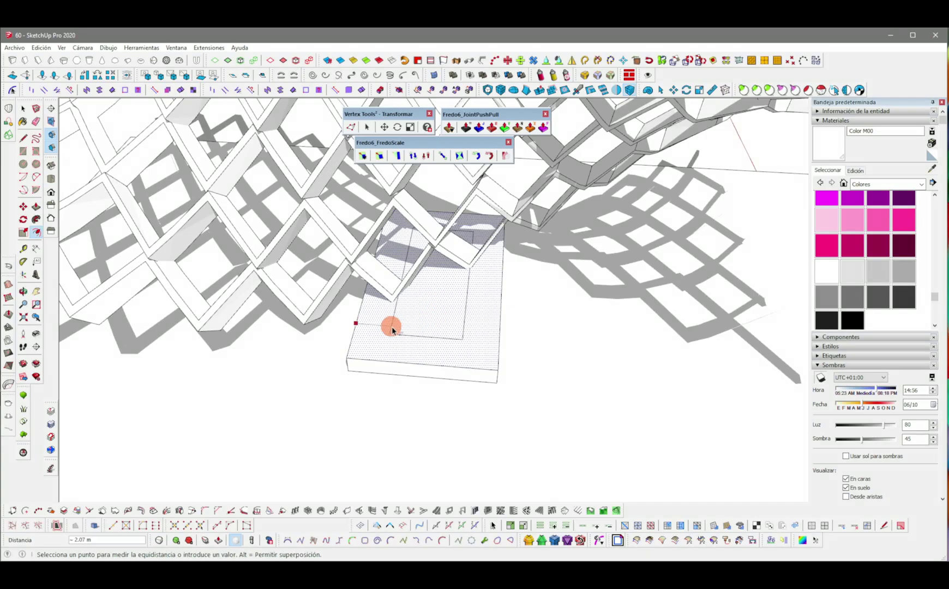
{"action": "left_click", "coordinate": [368, 331]}
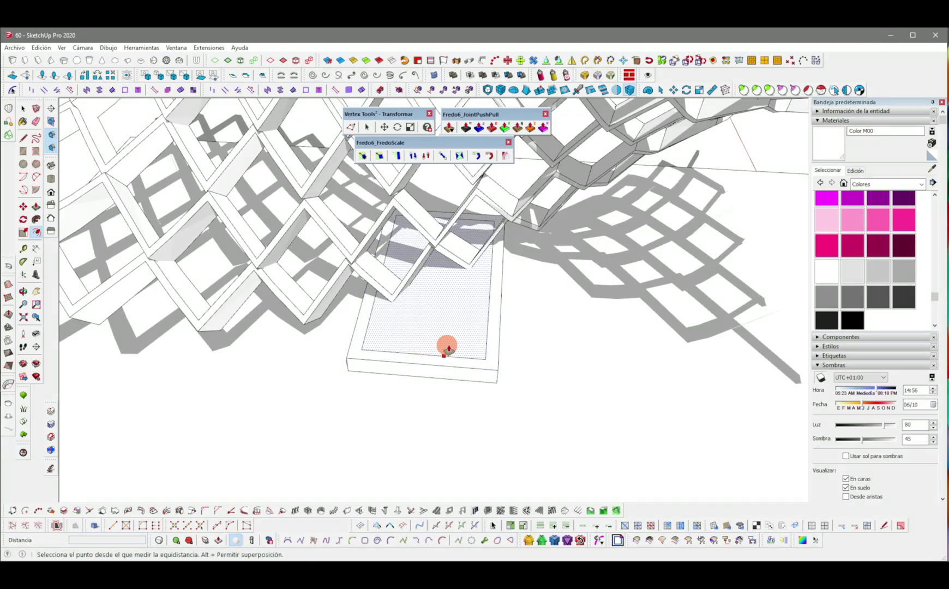
{"action": "left_click", "coordinate": [492, 301]}
{"action": "key", "text": "space"}
{"action": "middle_click_drag", "start_coordinate": [483, 321], "coordinate": [290, 228]}
{"action": "scroll", "coordinate": [290, 228], "scroll_direction": "down", "scroll_amount": 3}
{"action": "middle_click_drag", "start_coordinate": [349, 273], "coordinate": [668, 335]}
{"action": "middle_click_drag", "start_coordinate": [443, 296], "coordinate": [422, 330]}
{"action": "scroll", "coordinate": [423, 331], "scroll_direction": "up", "scroll_amount": 3}
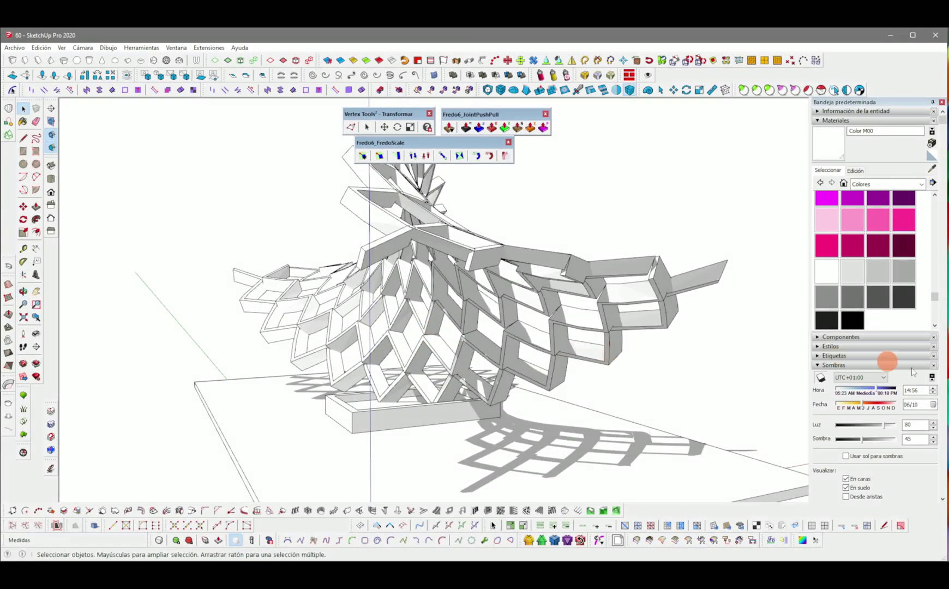
Step: Turn off shadows and move the scale figure across the slab closer to the hollow base
{"action": "left_click", "coordinate": [821, 379]}
{"action": "middle_click_drag", "start_coordinate": [573, 328], "coordinate": [328, 443]}
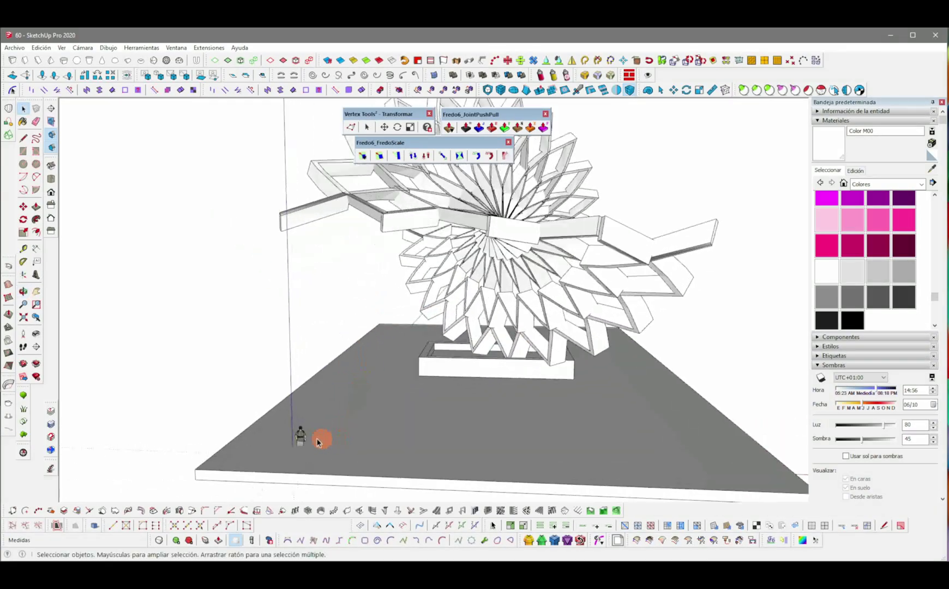
{"action": "key", "text": "m"}
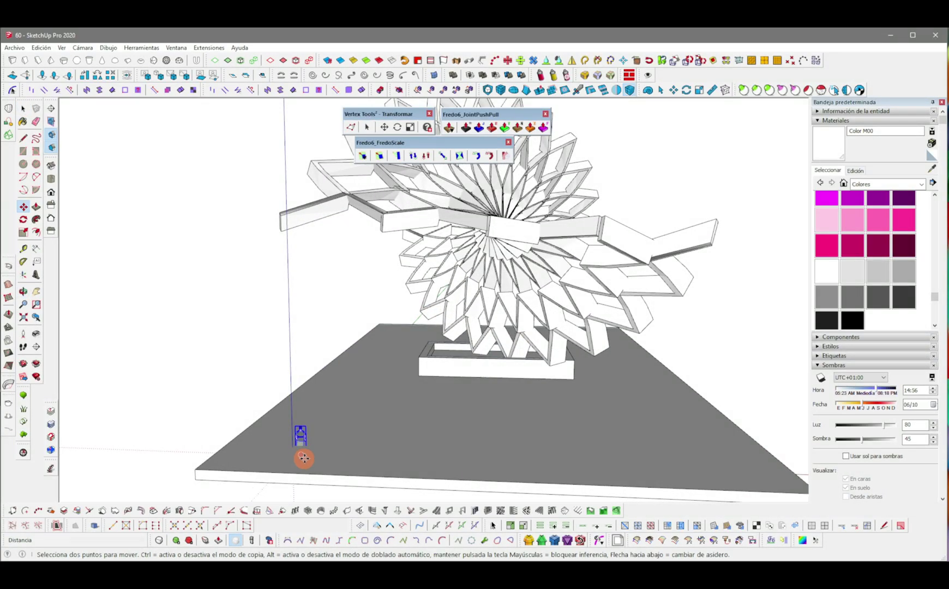
{"action": "left_click_drag", "start_coordinate": [301, 447], "coordinate": [385, 429]}
{"action": "left_click_drag", "start_coordinate": [409, 387], "coordinate": [390, 399]}
{"action": "middle_click_drag", "start_coordinate": [390, 400], "coordinate": [425, 409]}
Step: Turn shadows back on and set them to 12:45 on 08/27
{"action": "left_click", "coordinate": [822, 378]}
{"action": "middle_click_drag", "start_coordinate": [573, 244], "coordinate": [466, 377]}
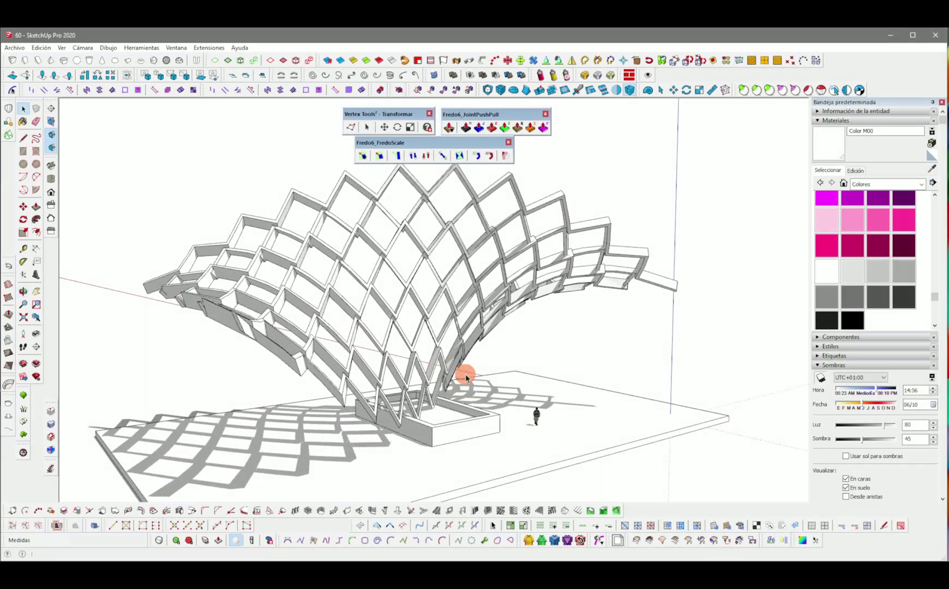
{"action": "mouse_move", "coordinate": [860, 406]}
{"action": "left_mouse_down"}
{"action": "mouse_move", "coordinate": [840, 405]}
{"action": "mouse_move", "coordinate": [881, 397]}
{"action": "mouse_move", "coordinate": [851, 388]}
{"action": "mouse_move", "coordinate": [886, 387]}
{"action": "mouse_move", "coordinate": [839, 396]}
{"action": "mouse_move", "coordinate": [868, 401]}
{"action": "left_mouse_up"}
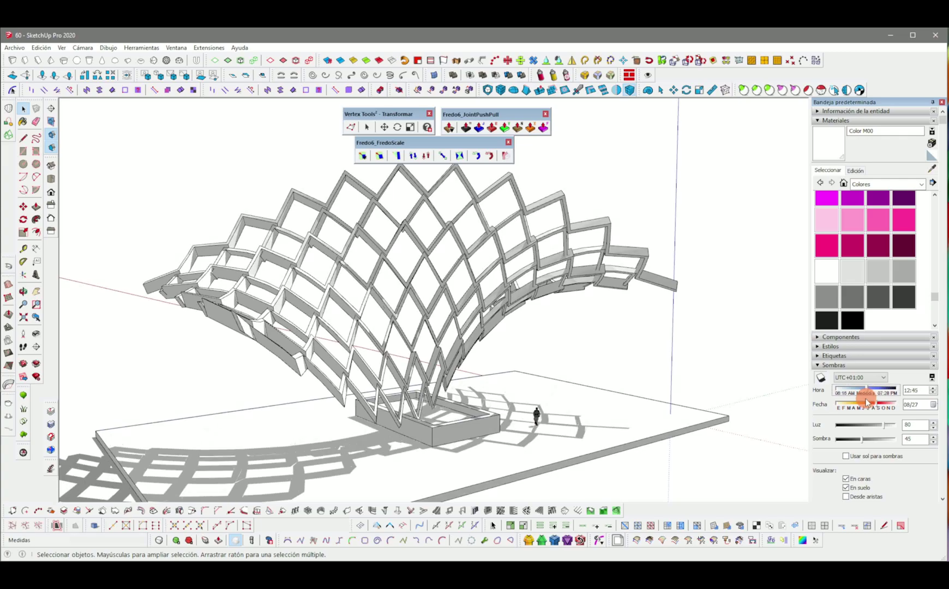
{"action": "middle_click_drag", "start_coordinate": [382, 382], "coordinate": [375, 451]}
{"action": "middle_click_drag", "start_coordinate": [398, 390], "coordinate": [449, 286]}
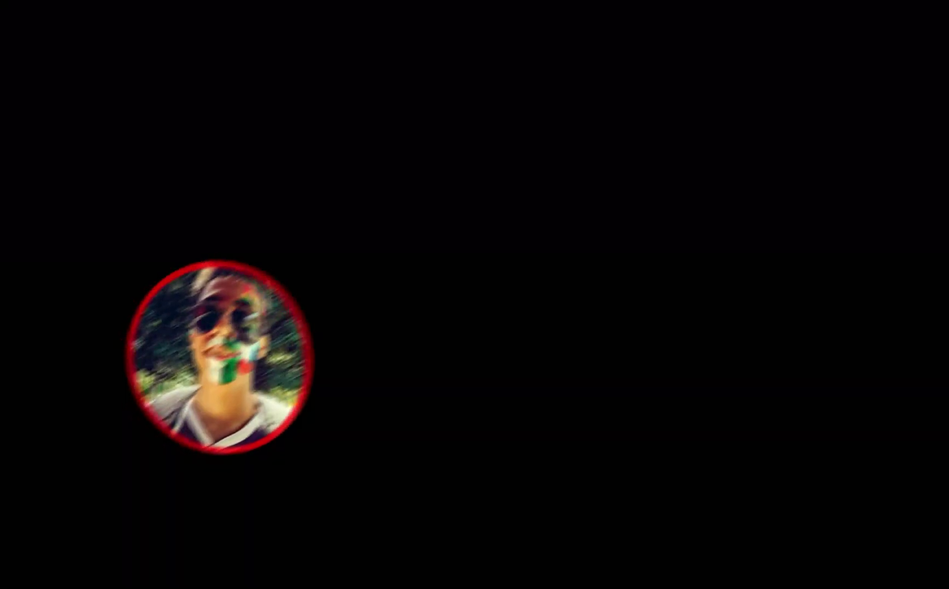